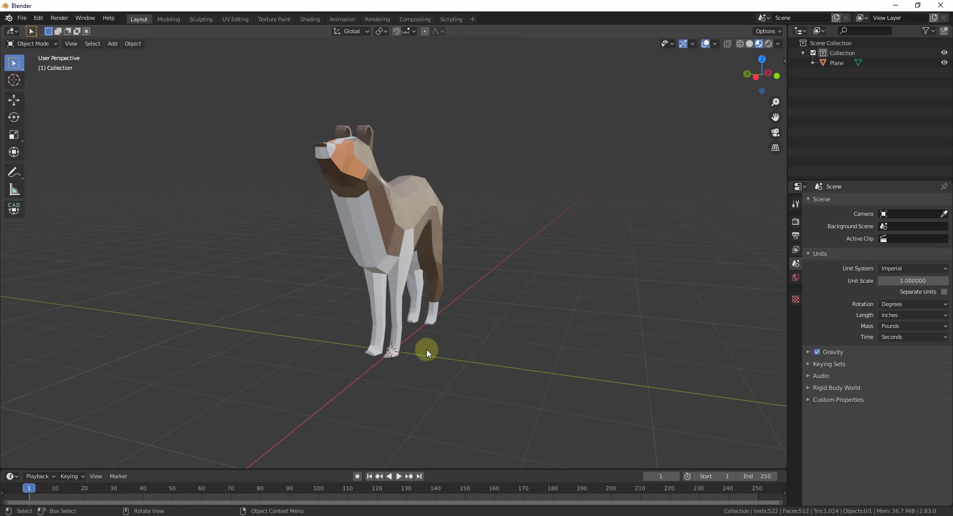
Step: Select the dog model and orbit the view slightly around it
left_click(425, 201)
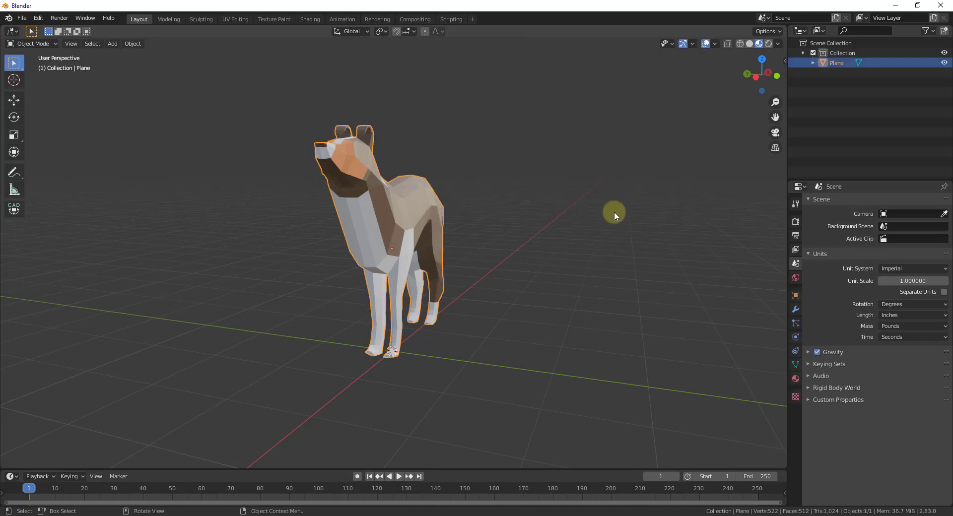
middle_click_drag(630, 216, 604, 220)
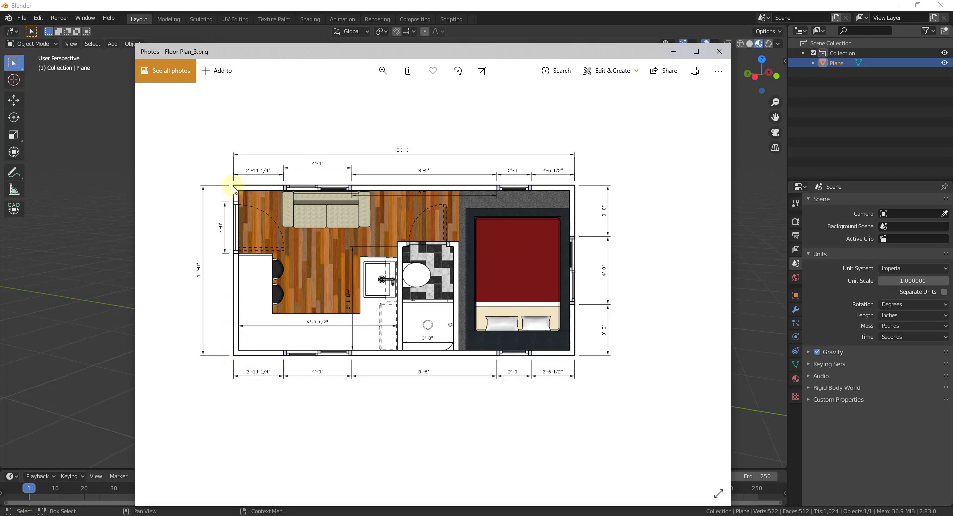
Step: Close the Floor Plan_3 picture in Photos to return to Blender
left_click(719, 51)
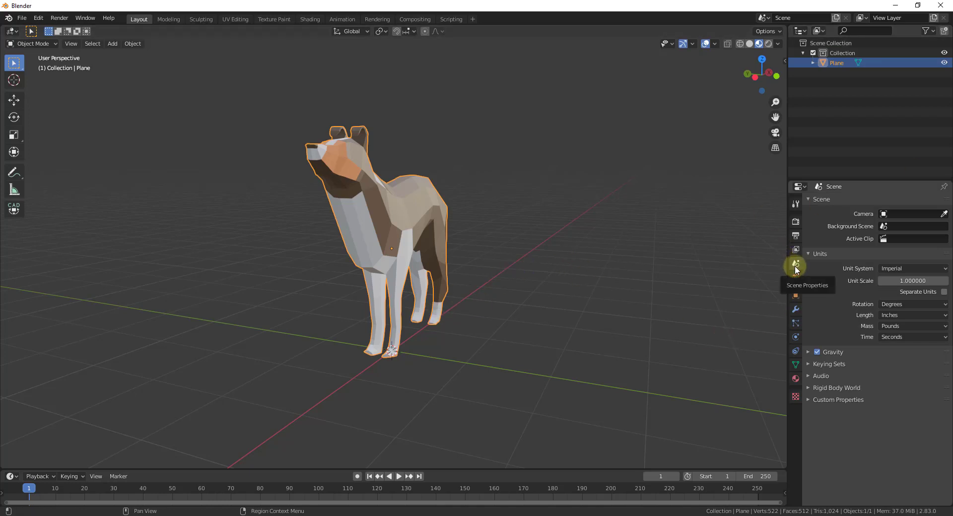
Step: Set the length unit to Feet, switch to Top view, and delete the dog model
left_click(889, 316)
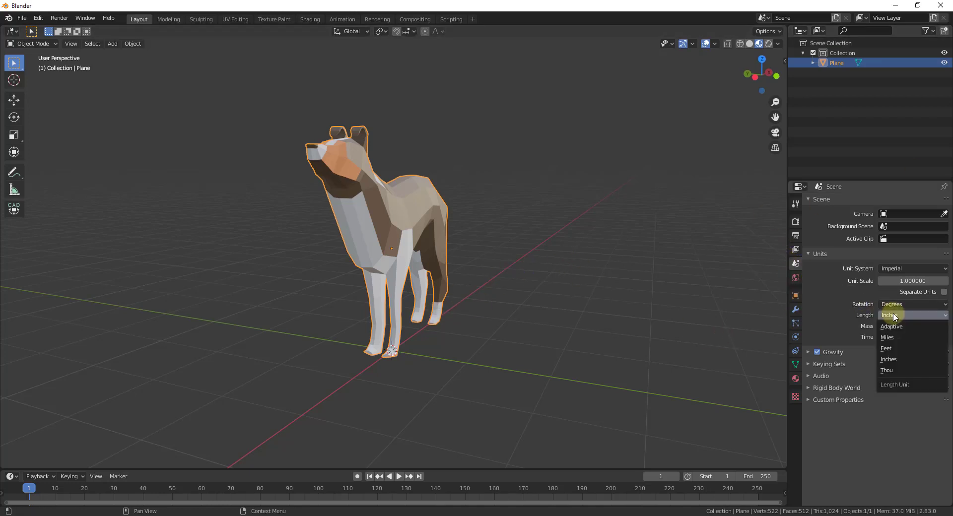
left_click(896, 349)
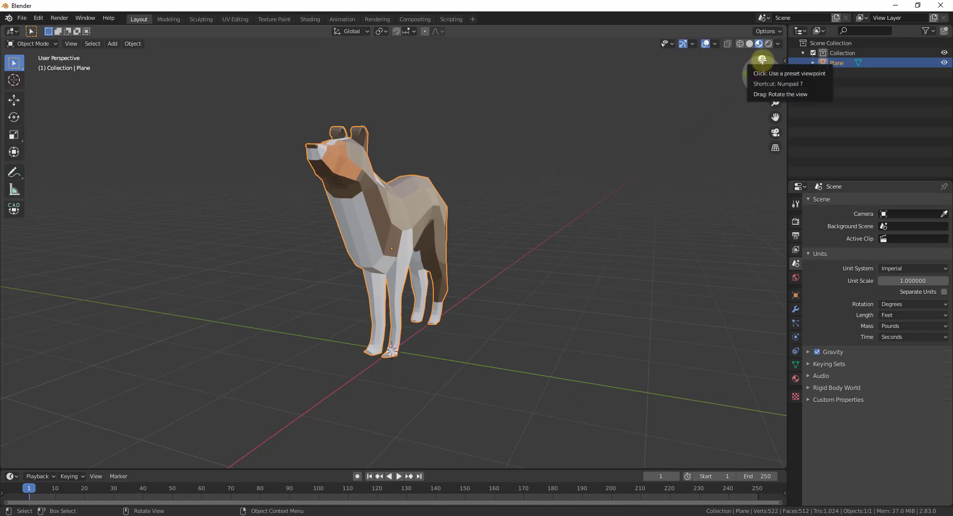
left_click(761, 59)
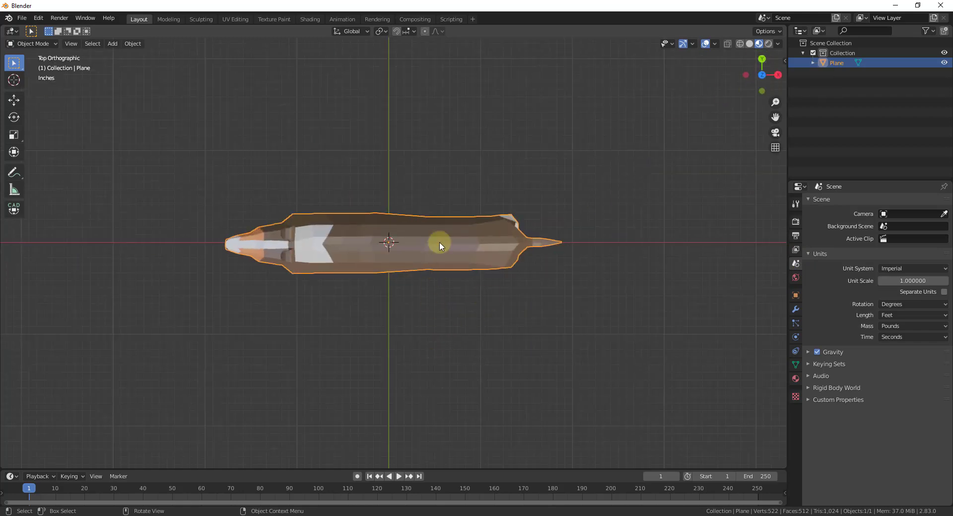
key("Delete")
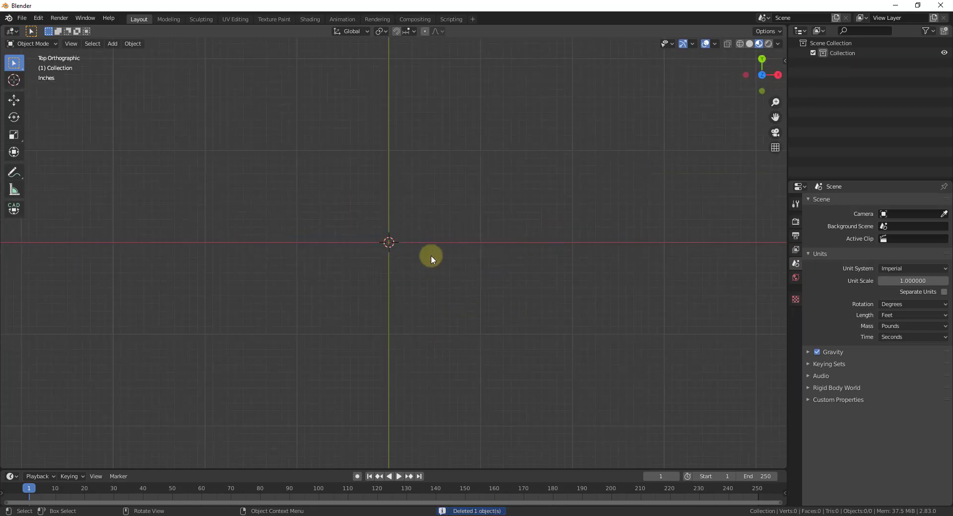
Step: Add Floor Plan_3.png from File Explorer as an image Empty and frame it in view
key("alt+Tab")
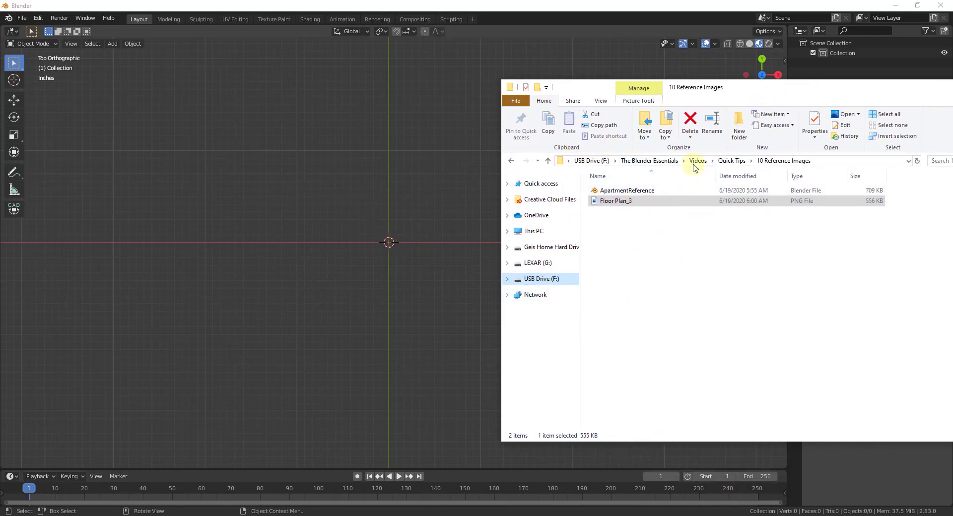
left_click_drag(618, 203, 409, 253)
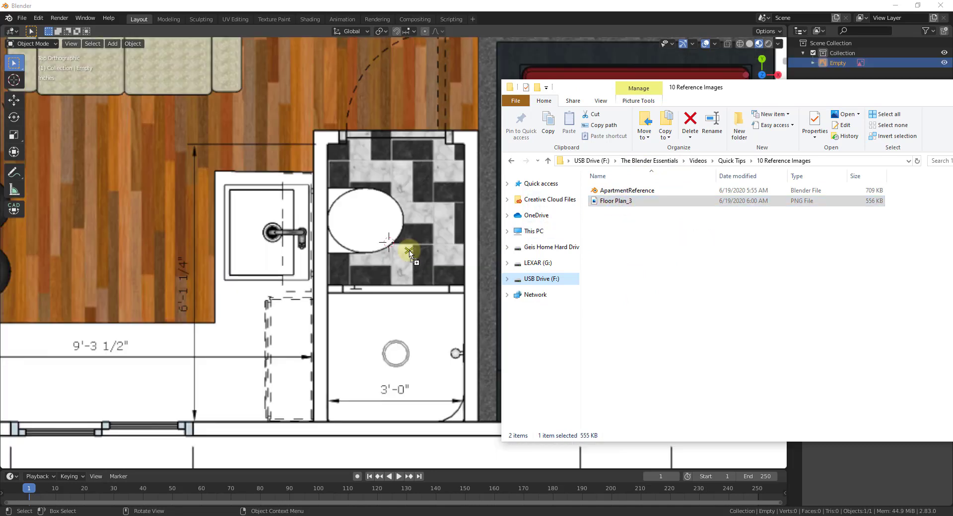
left_click(762, 72)
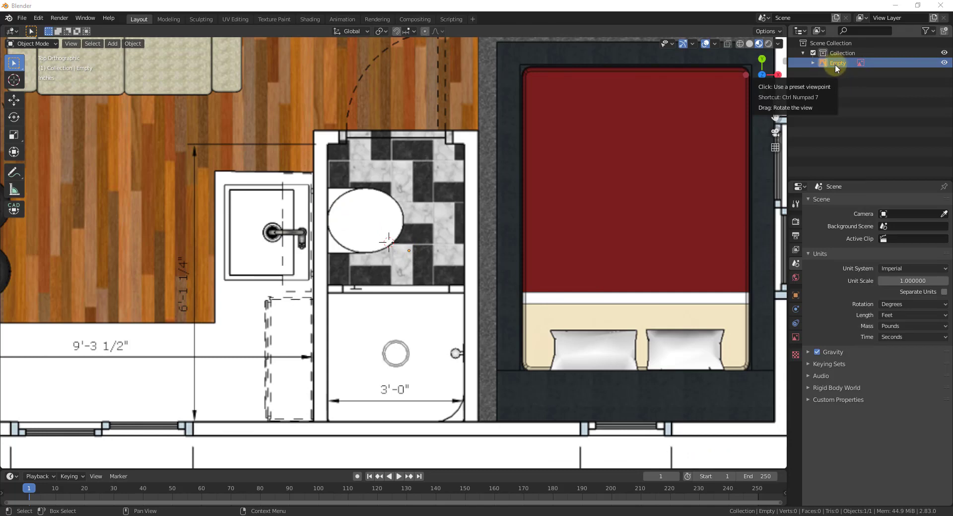
key("Home")
scroll(517, 261, "down", 1)
Step: Scale the floor plan image to 0.686 and move it so the 20'-0" line starts at the origin
scroll(536, 268, "up", 2)
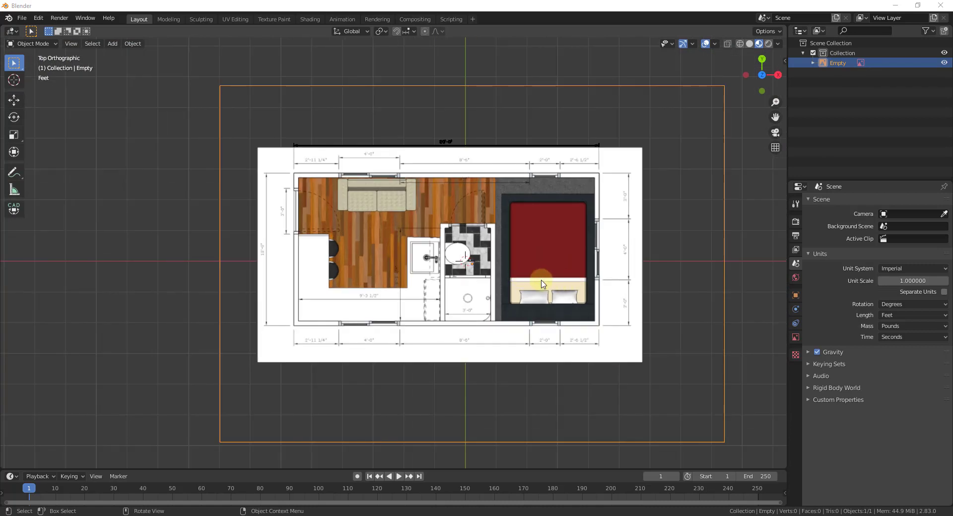
key("s")
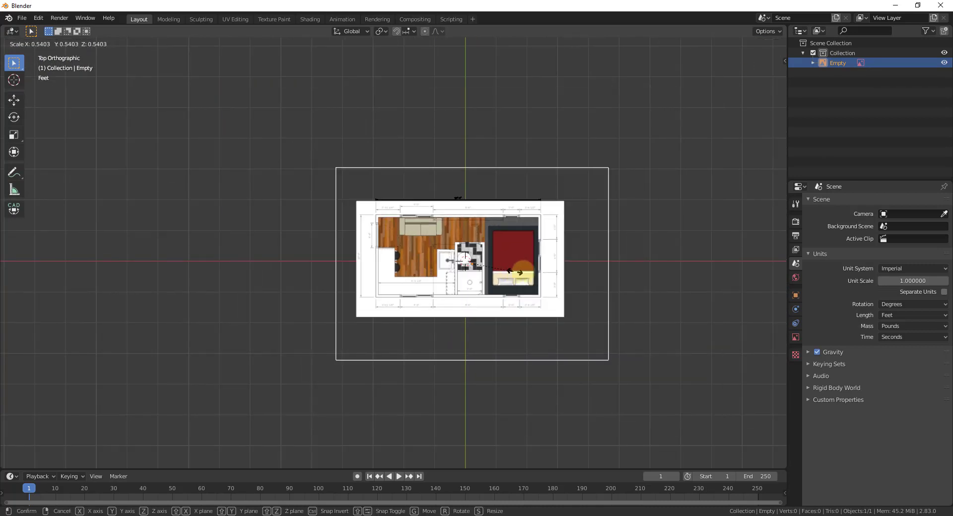
left_click(509, 282)
key("g")
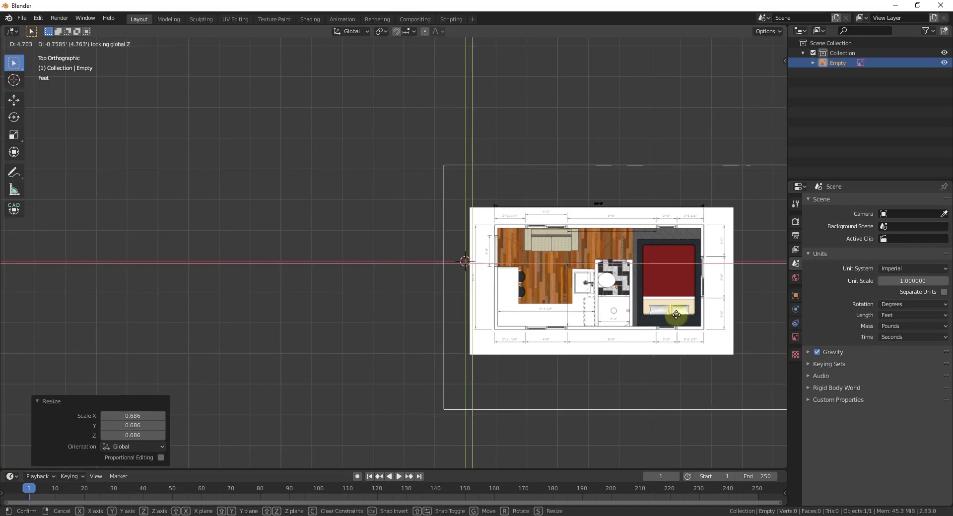
left_click(537, 358)
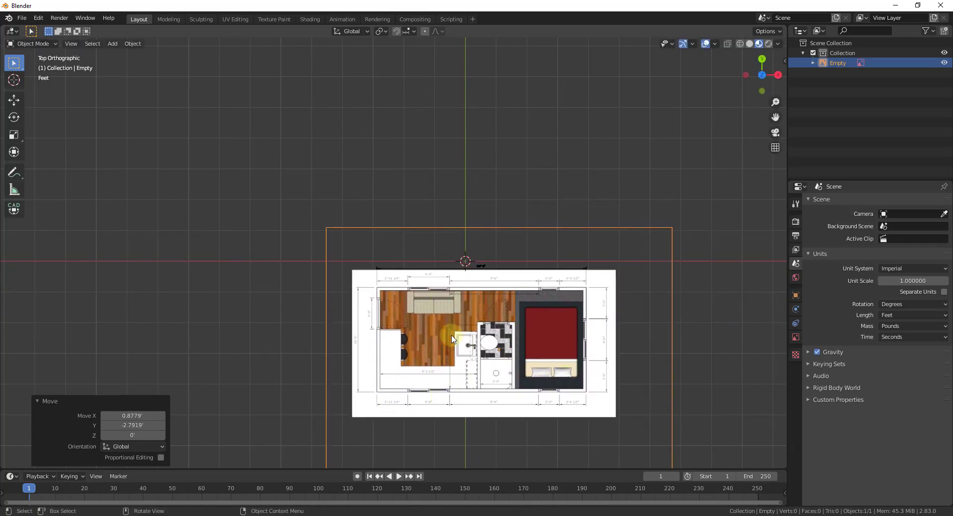
Step: Make the floor plan image active and briefly open the Edit menu
left_click(493, 343)
scroll(546, 322, "up", 4)
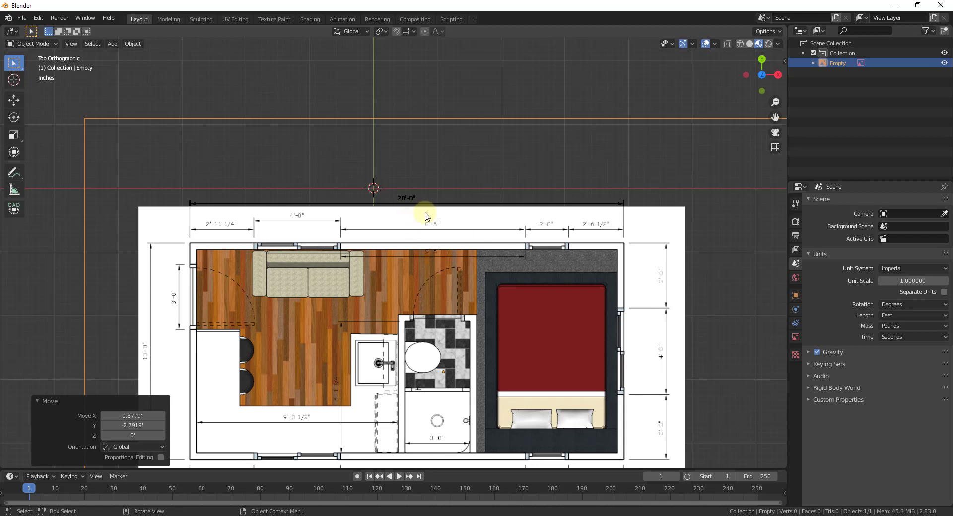
scroll(47, 50, "down", 1)
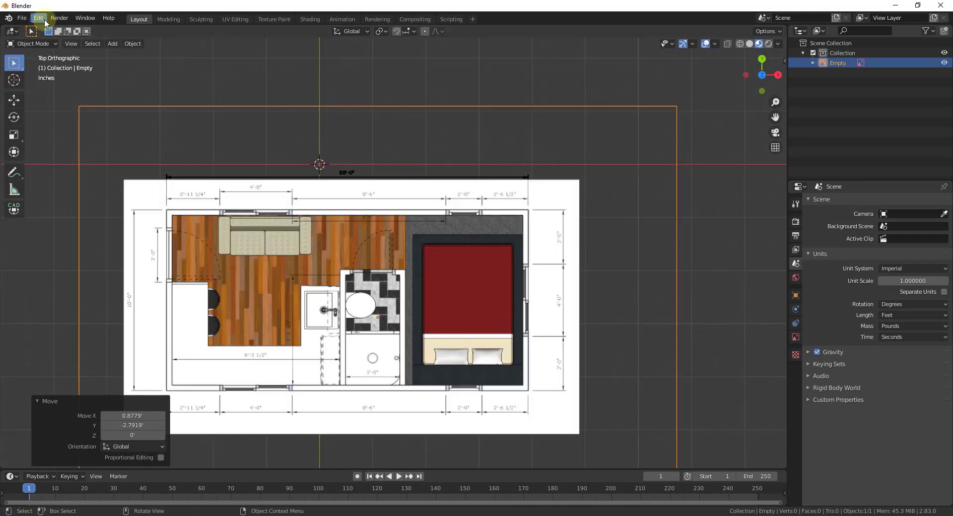
left_click(45, 23)
left_click(42, 20)
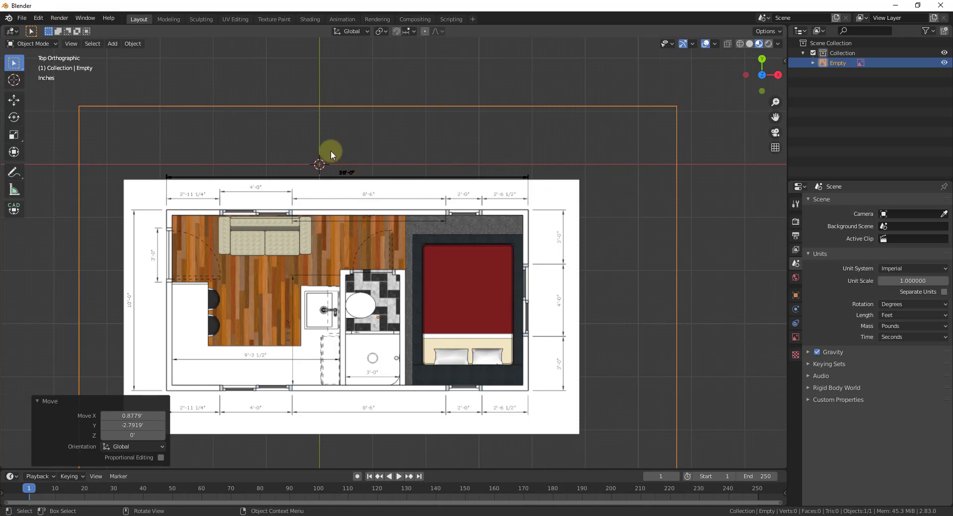
left_click(38, 19)
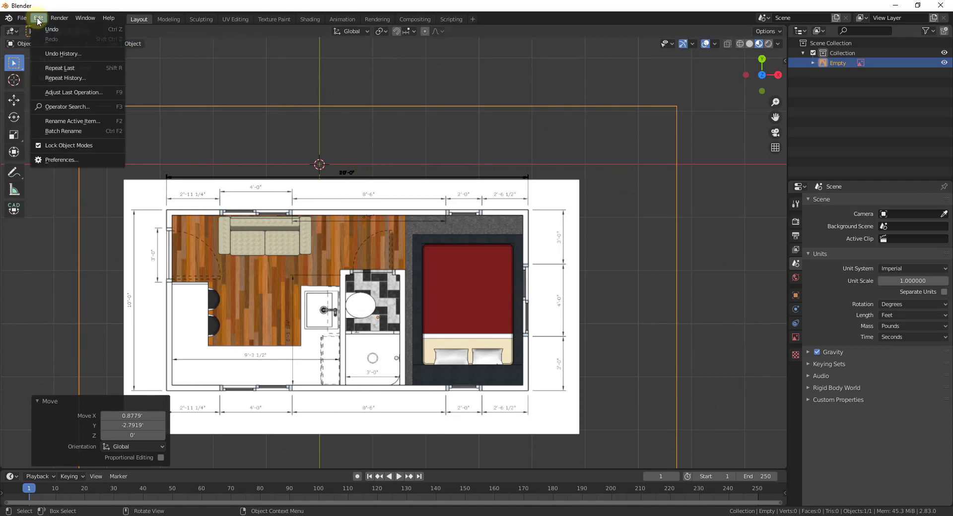
left_click(67, 159)
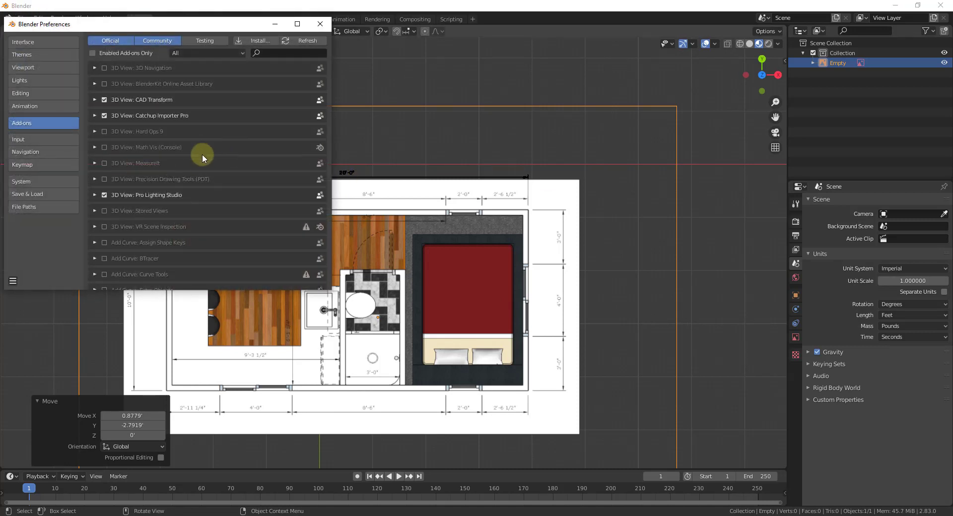
left_click(278, 53)
type("extra")
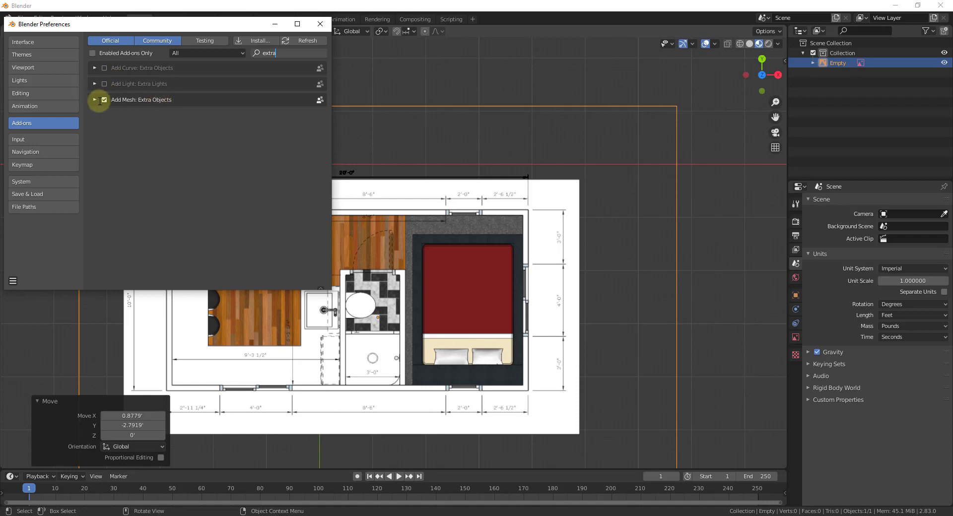
Step: Close Preferences and reach Mesh > Single Vert > Add Single Vert in the Shift+A menu
left_click(320, 25)
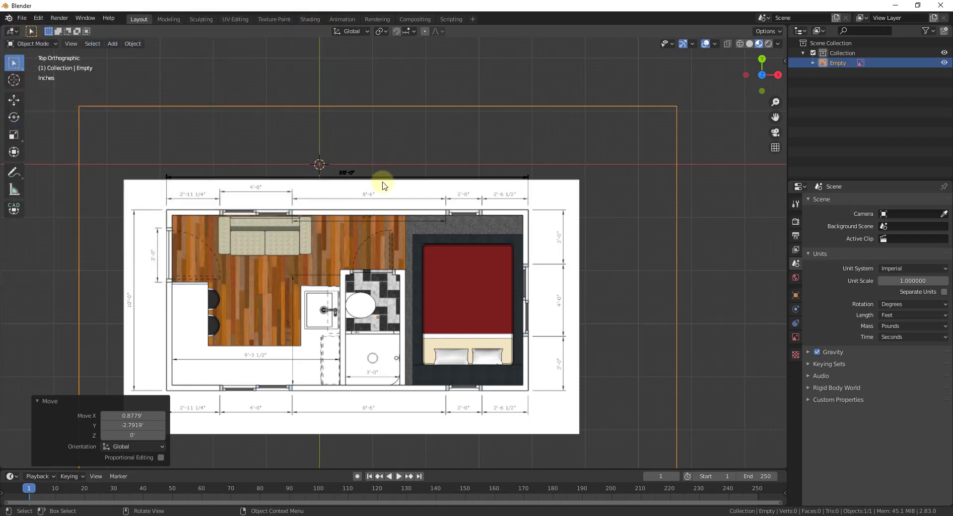
key("shift+a")
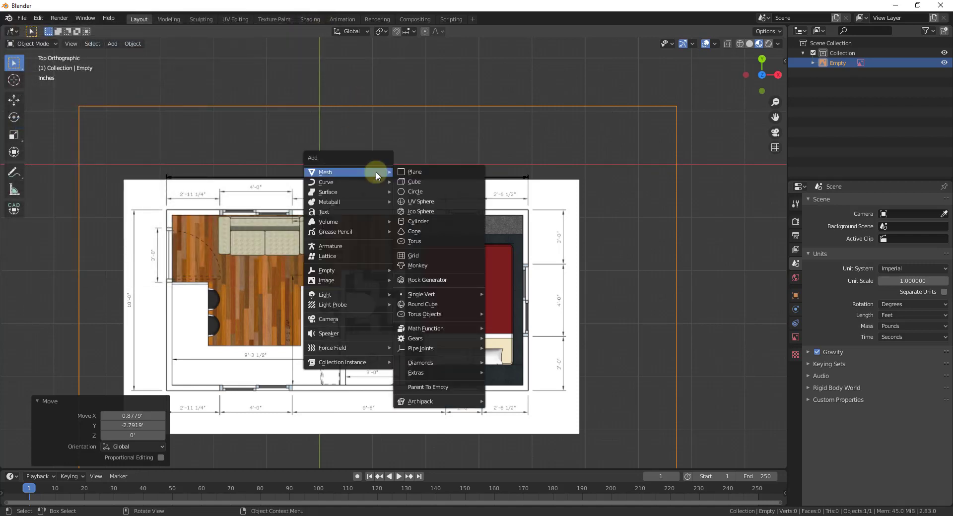
mouse_move(430, 295)
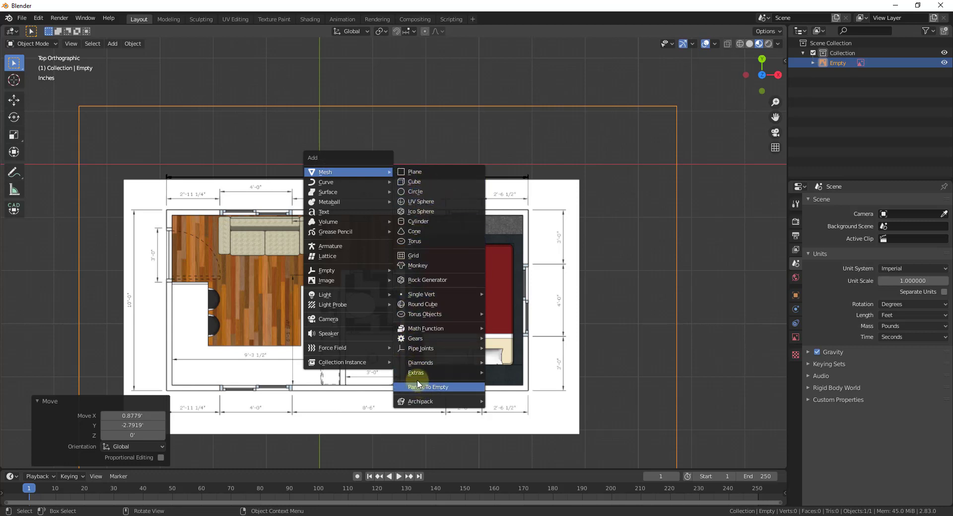
mouse_move(417, 381)
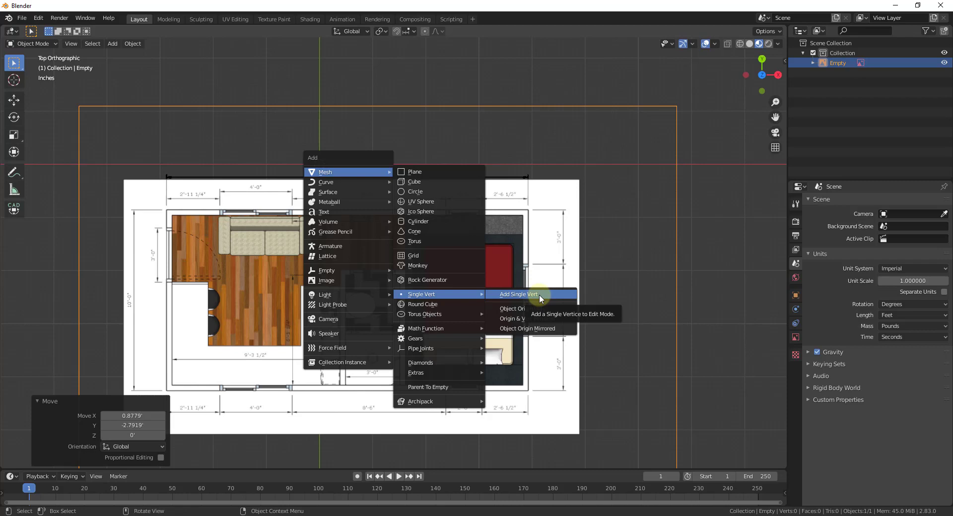
Step: Add a Single Vert object at the world origin
left_click(539, 294)
scroll(305, 162, "up", 4)
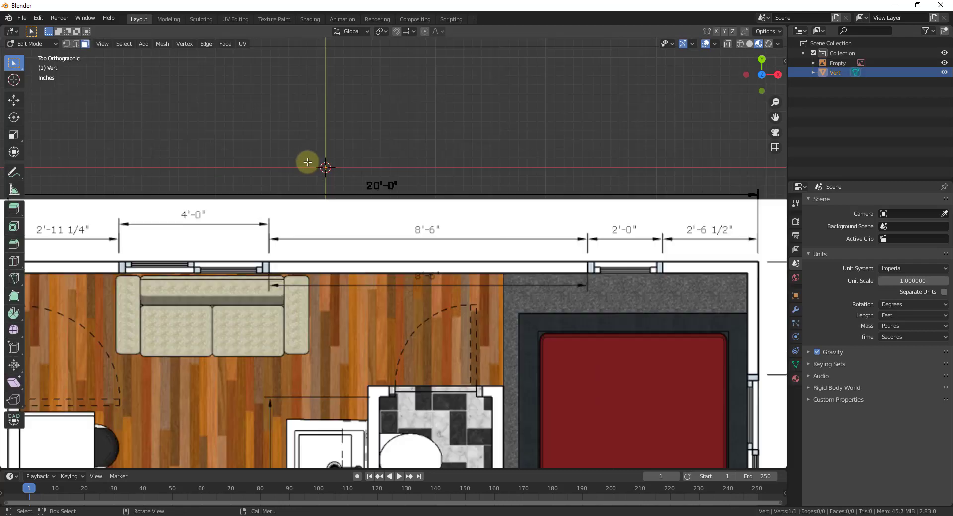
scroll(305, 161, "up", 5)
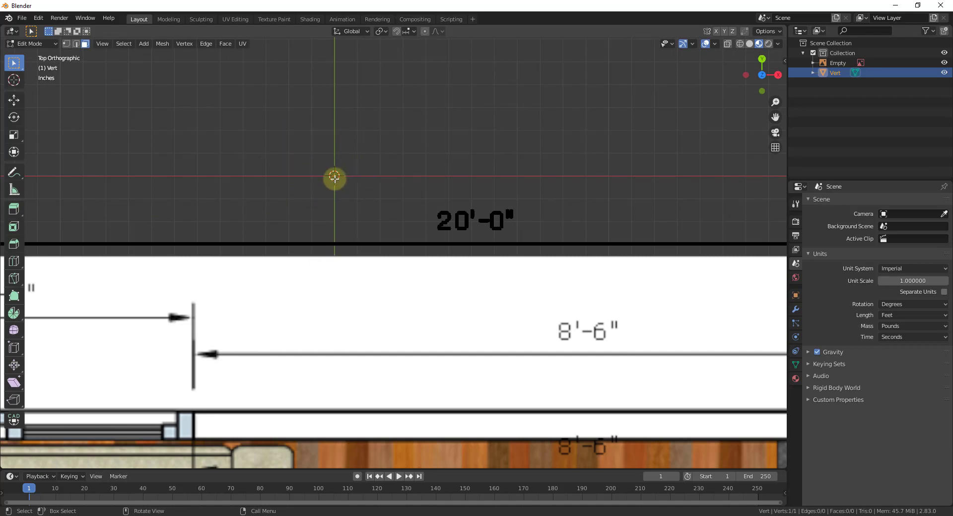
scroll(338, 184, "down", 10)
scroll(345, 198, "up", 1)
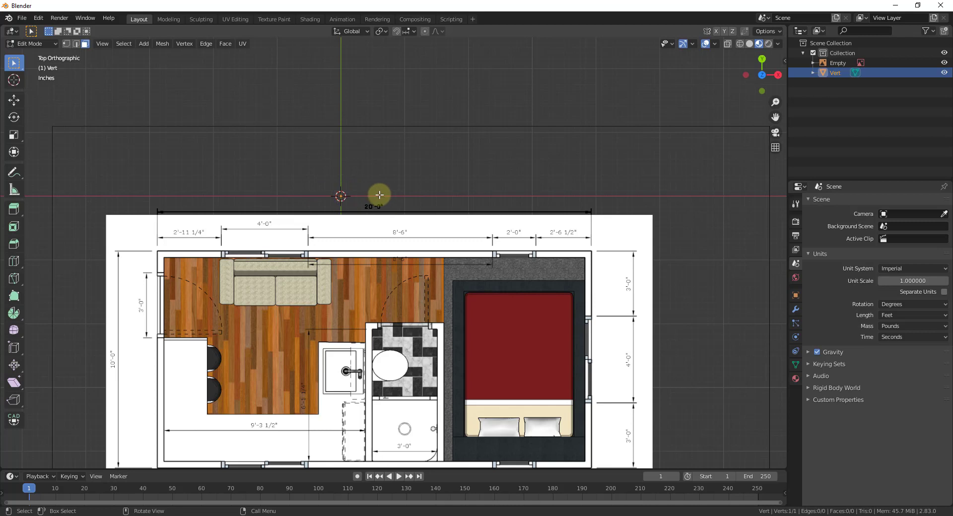
Step: Enter Edit Mode in vertex select mode and select the origin vertex
key("Tab")
key("Tab")
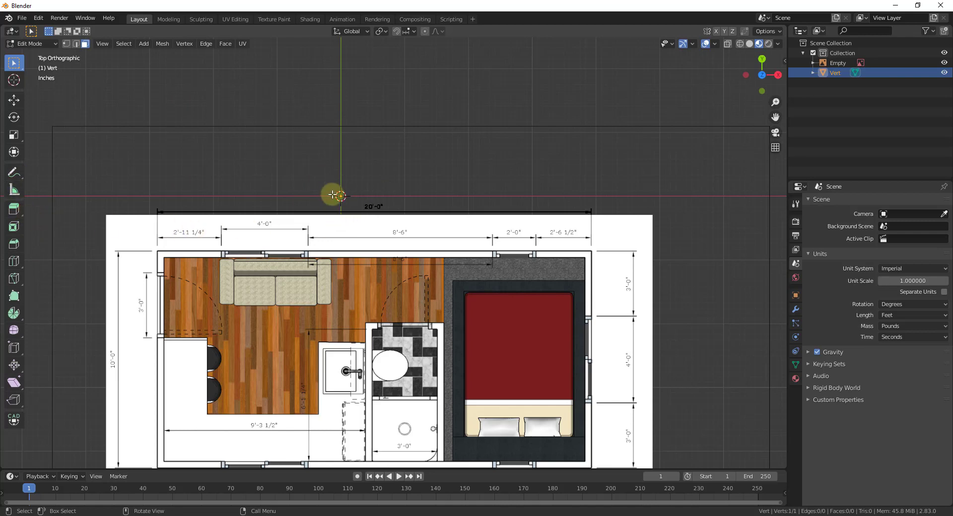
left_click(66, 43)
left_click_drag(304, 170, 379, 218)
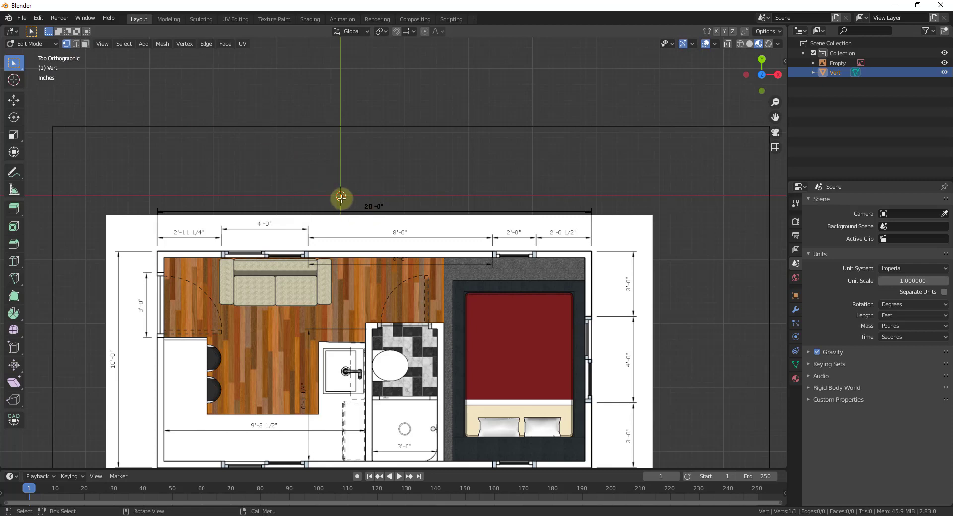
scroll(342, 206, "down", 3)
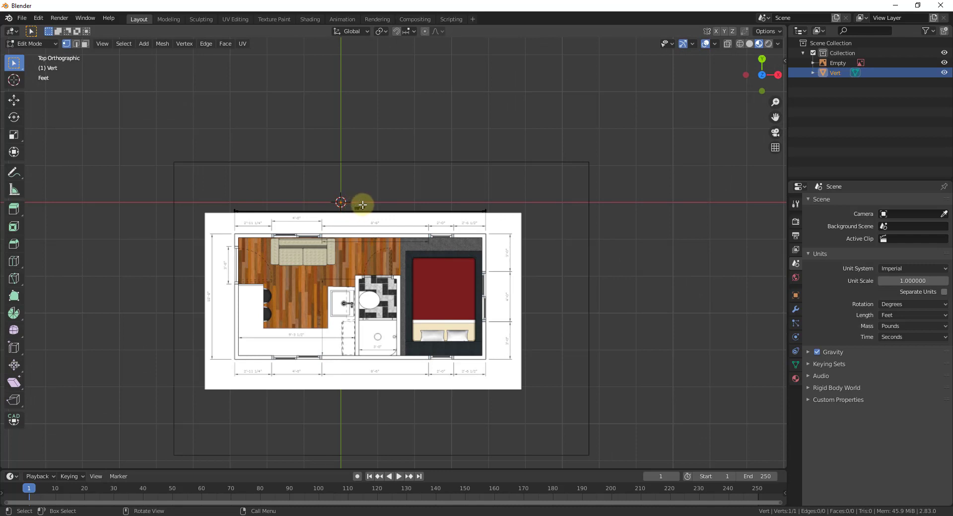
Step: Extrude the origin vertex 20 feet along the X axis
key("e")
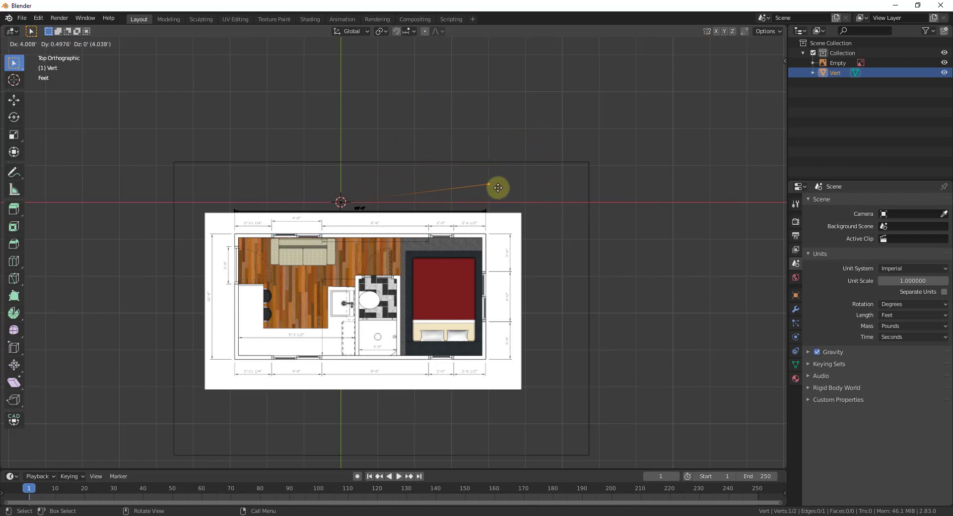
key("x")
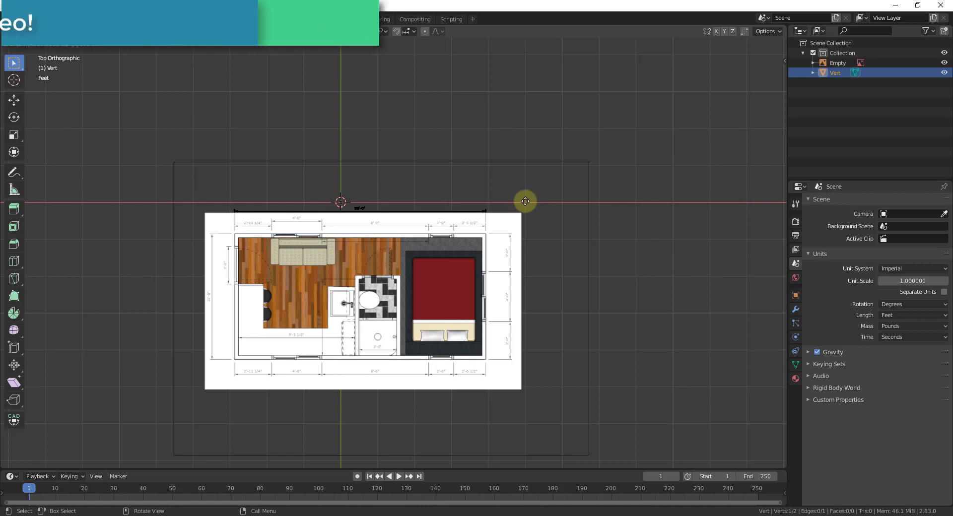
type("20")
key("Return")
scroll(213, 198, "down", 5)
scroll(576, 203, "up", 2)
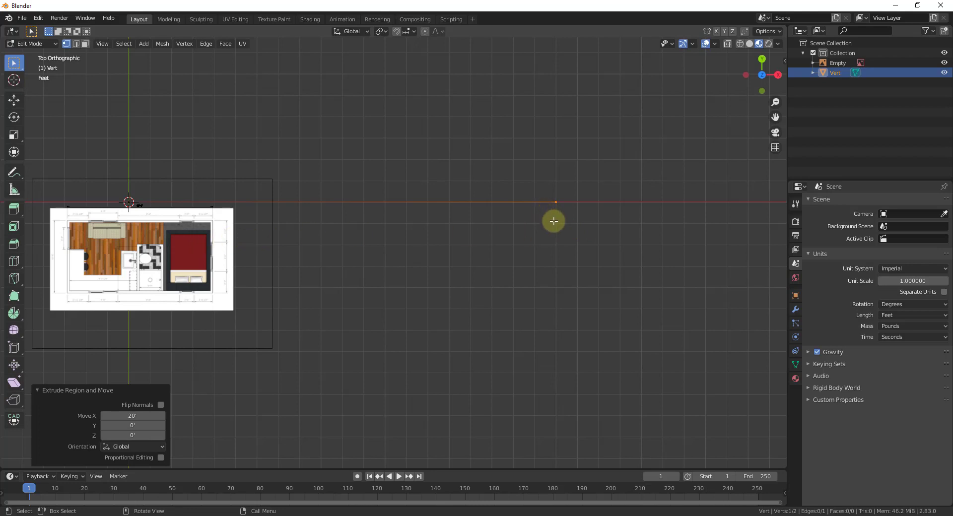
Step: Return to Object Mode, select the floor-plan image Empty, and zoom in on its top edge
key("Tab")
scroll(612, 237, "down", 4)
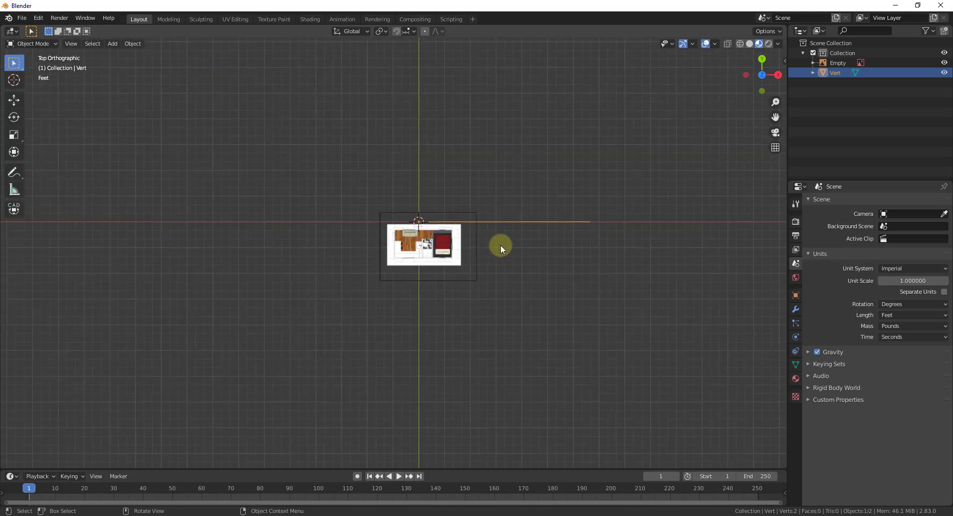
scroll(493, 245, "up", 3)
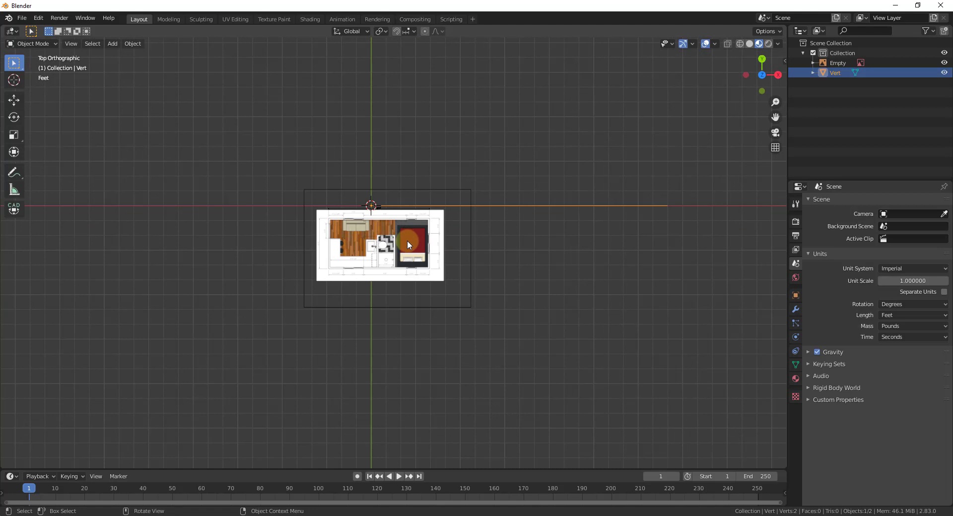
left_click(365, 243)
scroll(365, 237, "up", 7)
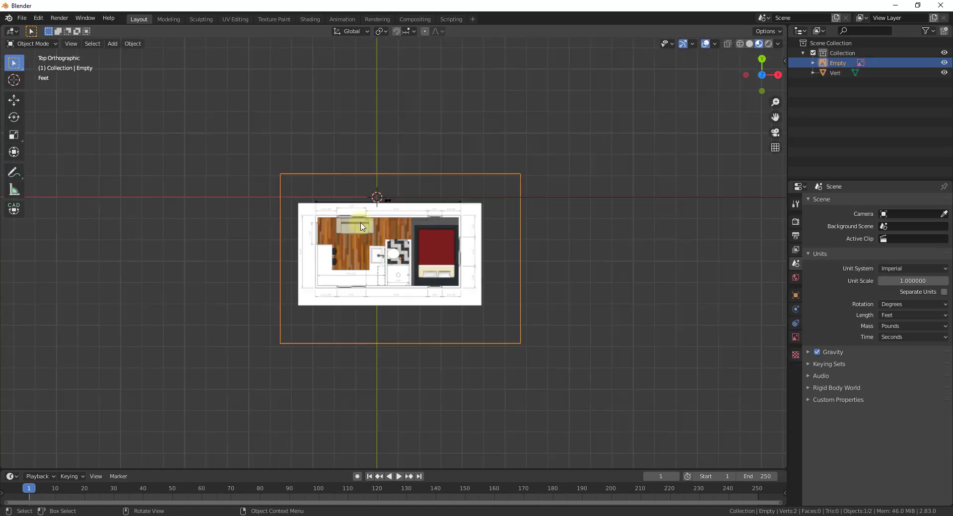
scroll(331, 234, "up", 1)
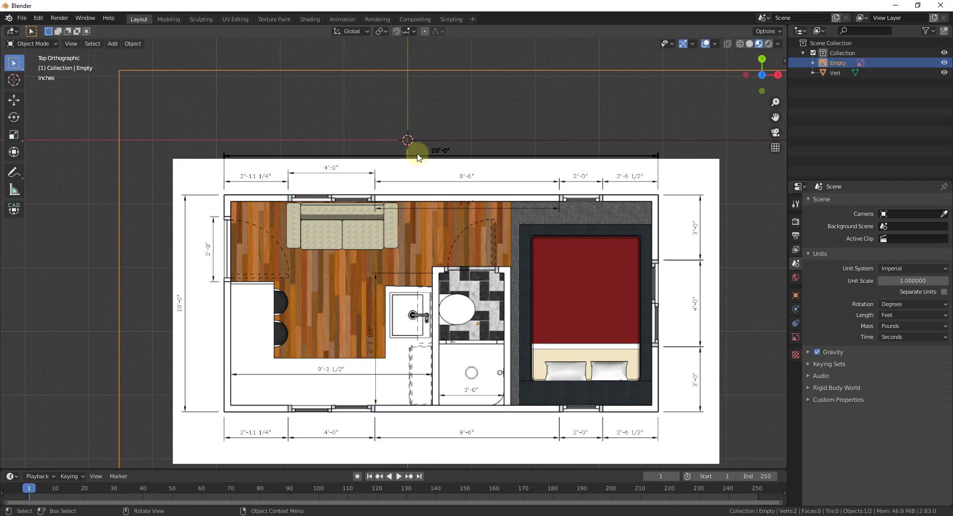
scroll(423, 135, "up", 4)
scroll(443, 230, "down", 3)
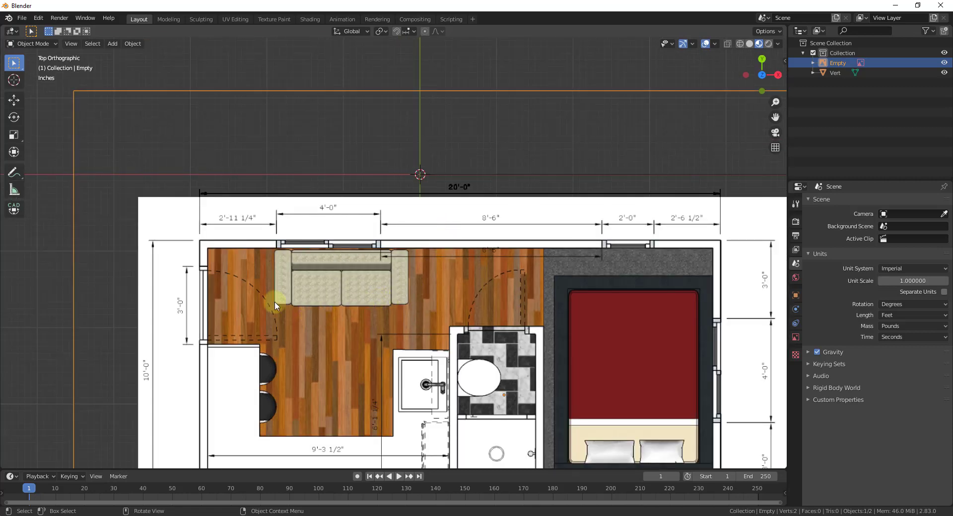
Step: Move the floor plan in the ground plane so its top-left wall corner lands near the origin
key("g")
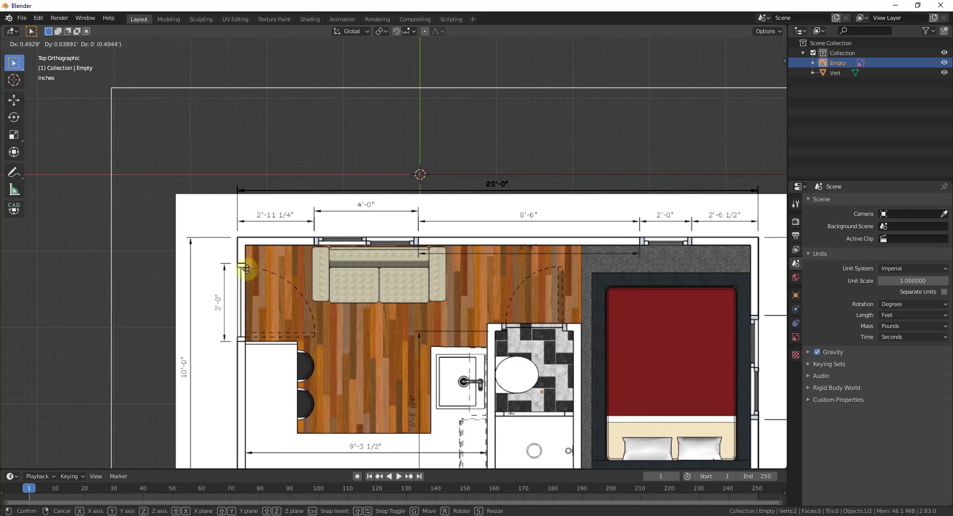
key("shift+z")
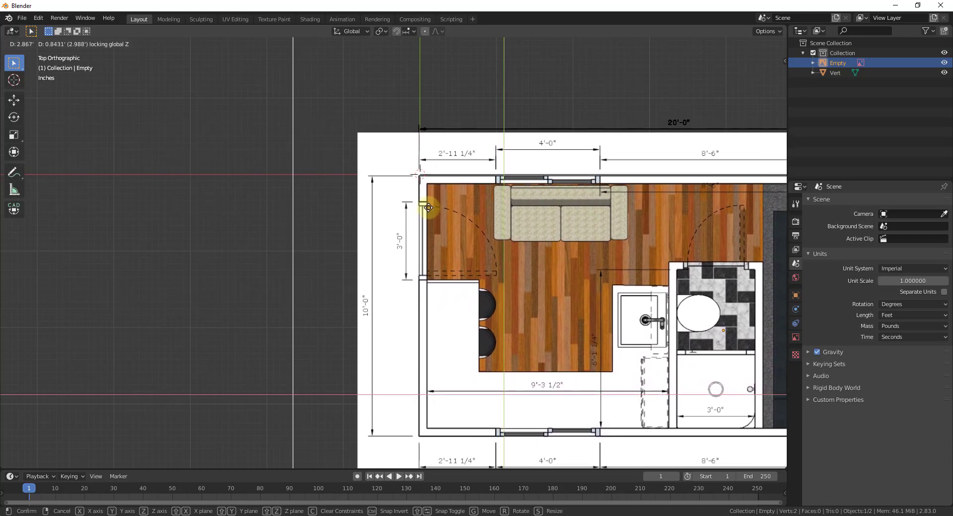
left_click(428, 205)
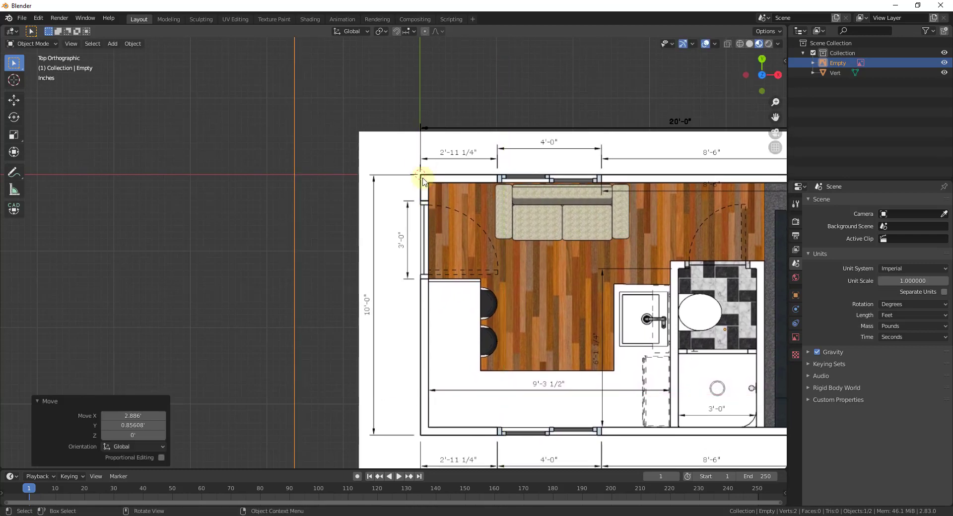
scroll(422, 171, "up", 10)
Step: Fine-tune the plan's ground-plane position so the wall corner sits exactly on the origin
key("g")
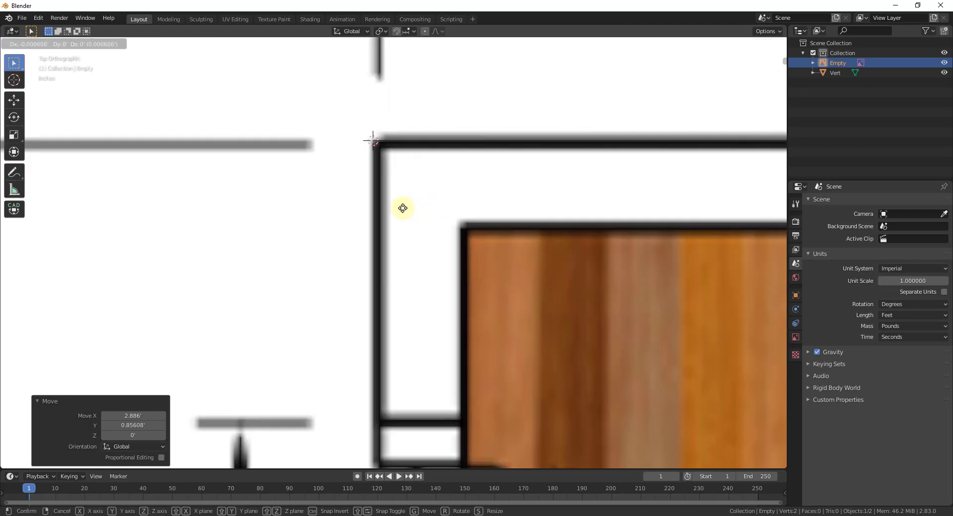
key("shift+z")
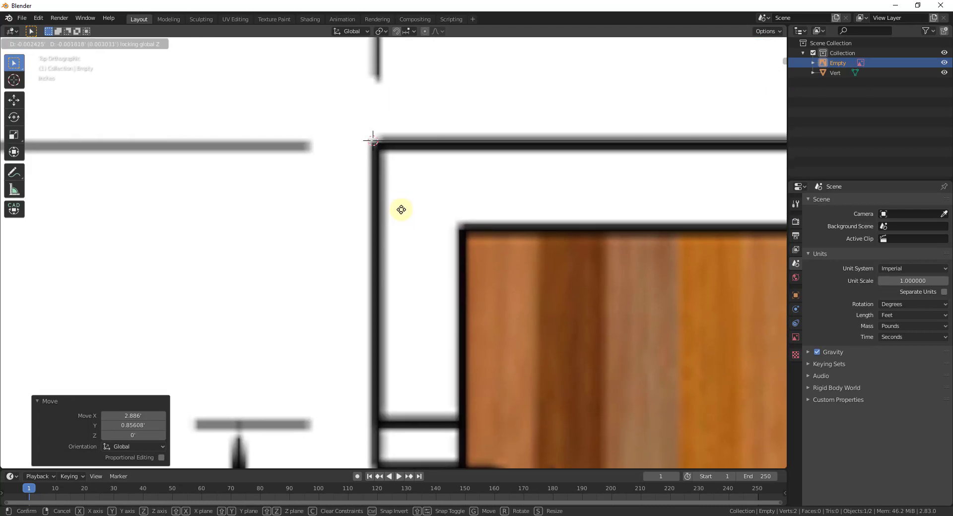
left_click(400, 206)
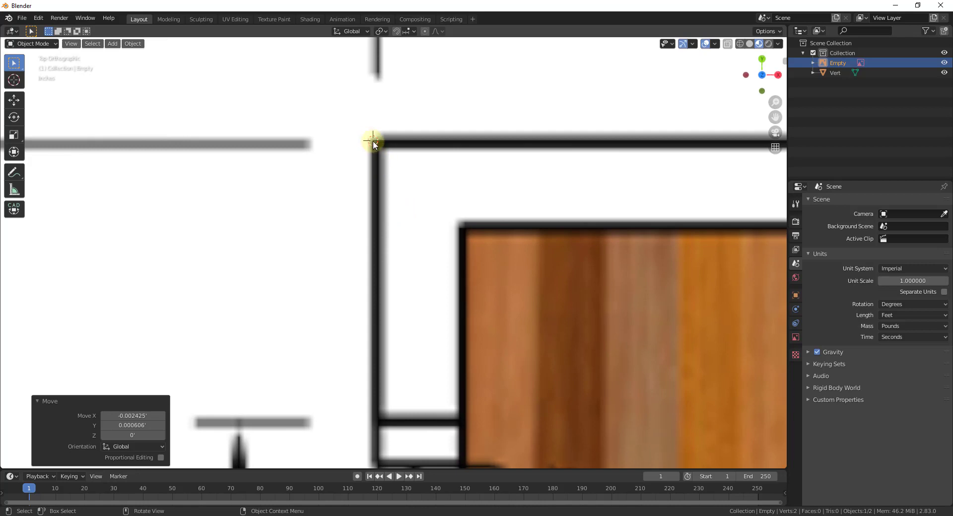
scroll(373, 144, "down", 15)
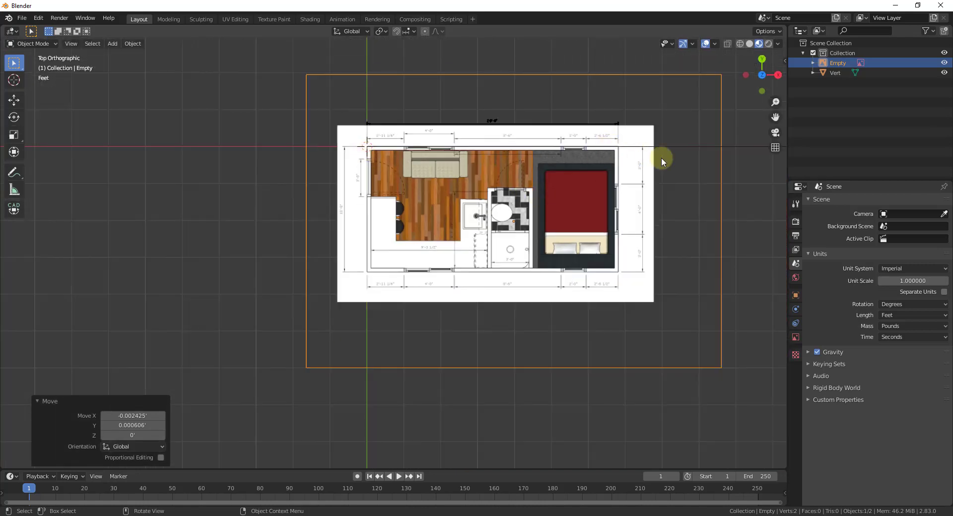
scroll(661, 157, "down", 5)
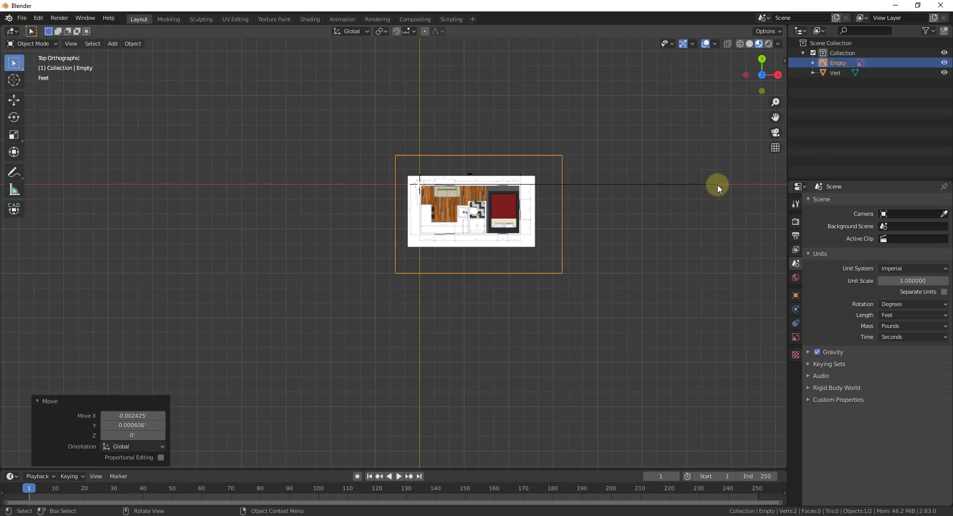
key("s")
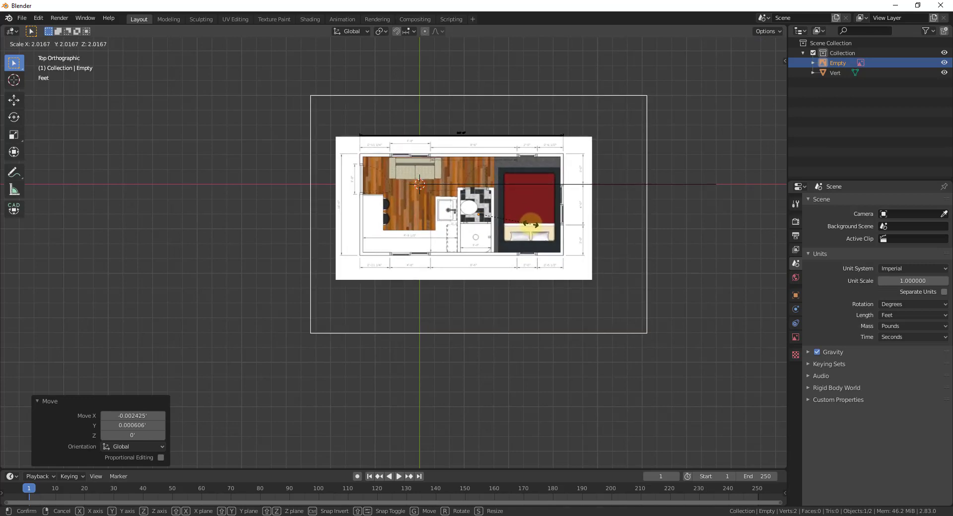
right_click(531, 225)
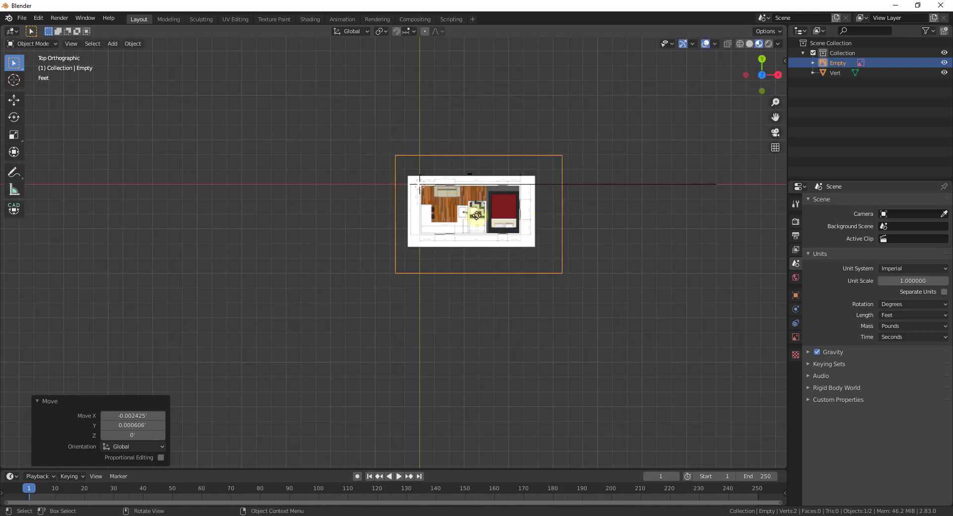
scroll(417, 180, "up", 12)
scroll(423, 182, "down", 5)
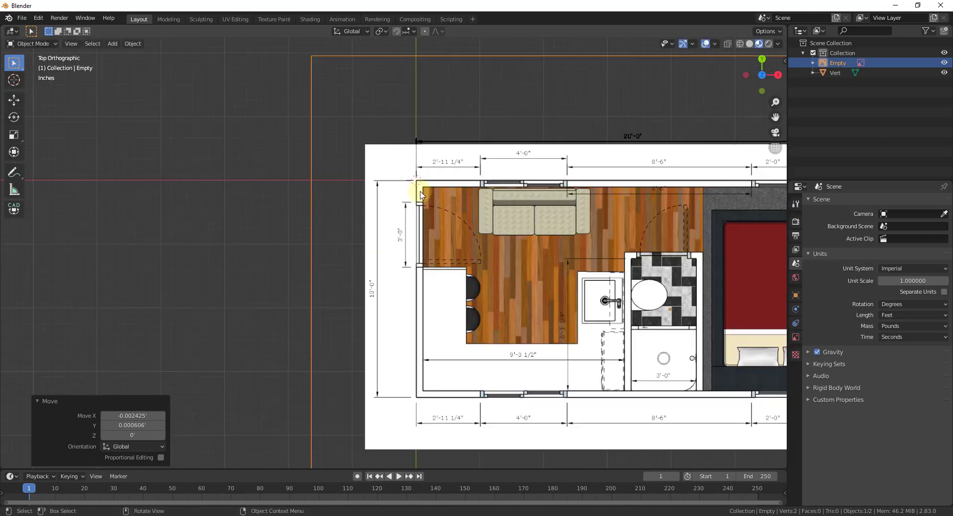
scroll(582, 270, "down", 6)
key("s")
left_click(578, 274)
key("g")
left_click(653, 303)
scroll(436, 257, "down", 3)
scroll(575, 277, "up", 3)
key("s")
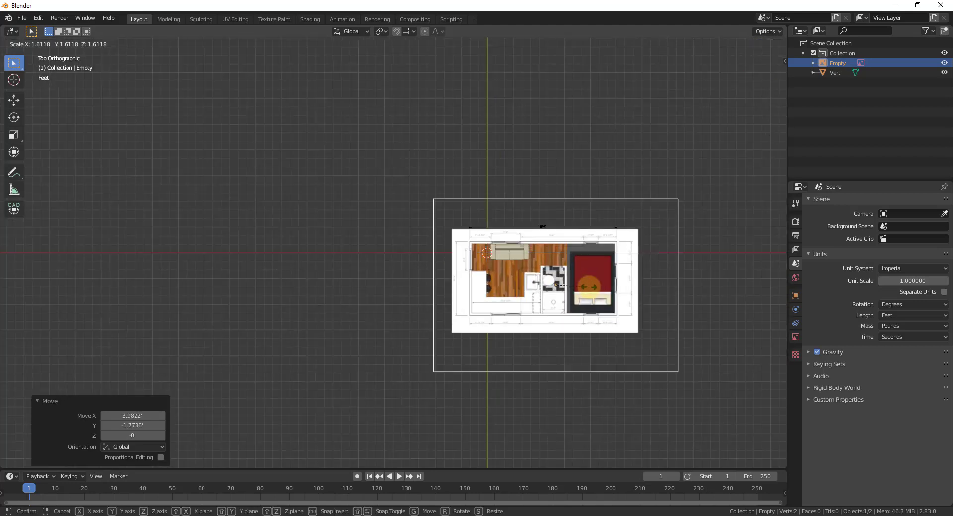
left_click(610, 300)
key("g")
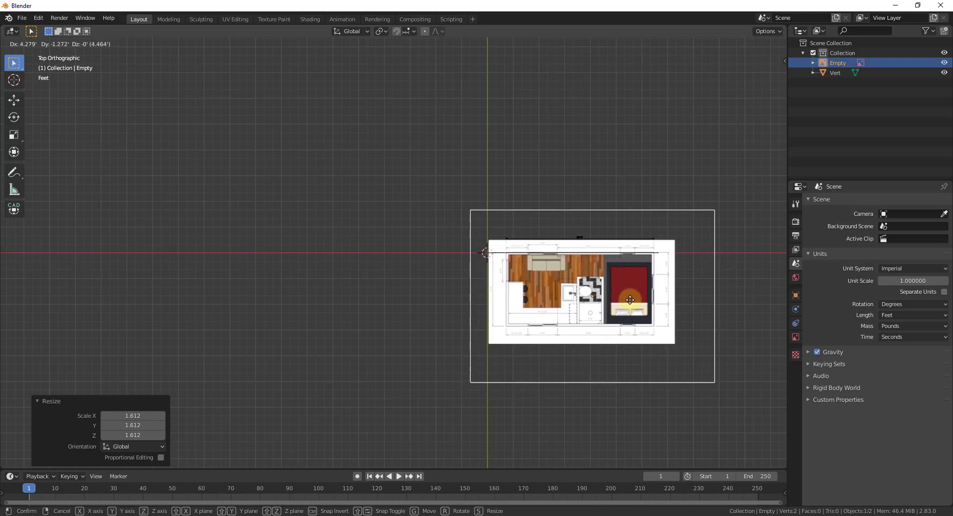
right_click(628, 303)
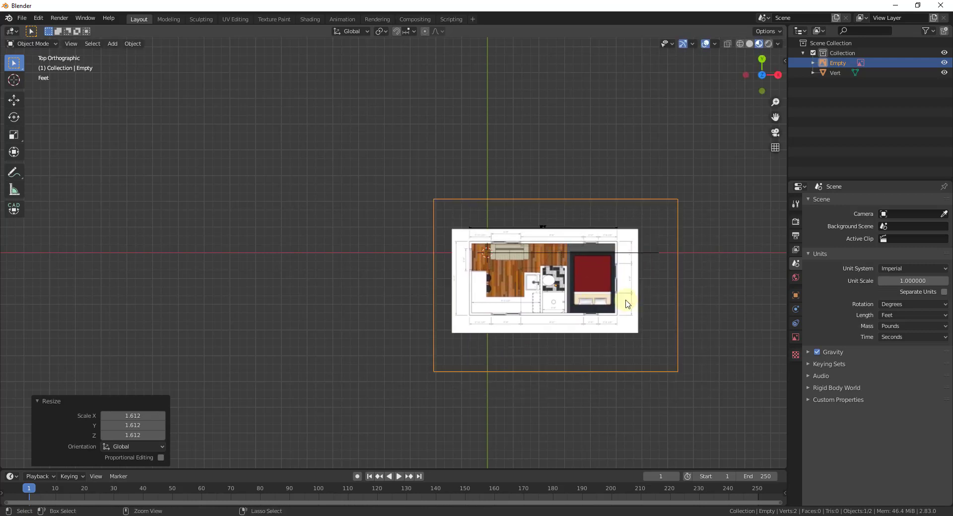
key("ctrl+z")
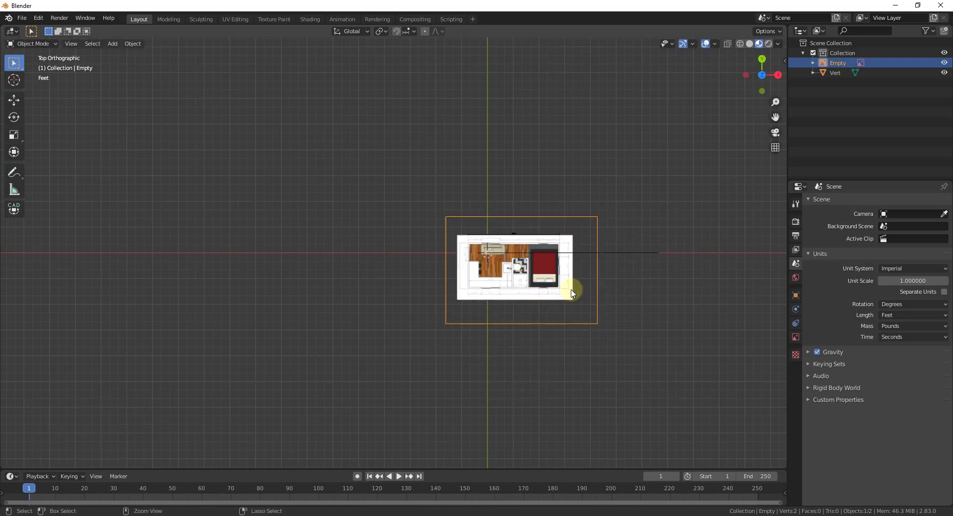
scroll(519, 281, "up", 6)
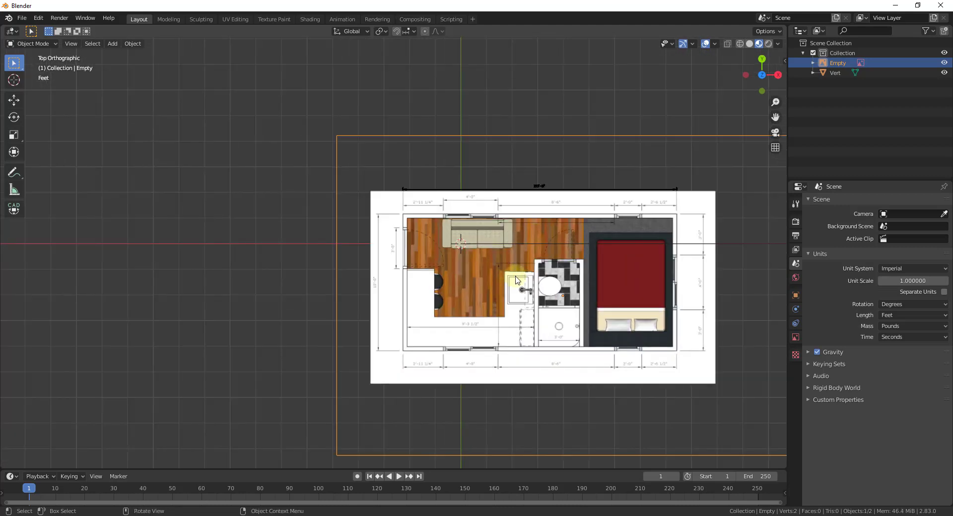
scroll(466, 270, "up", 2)
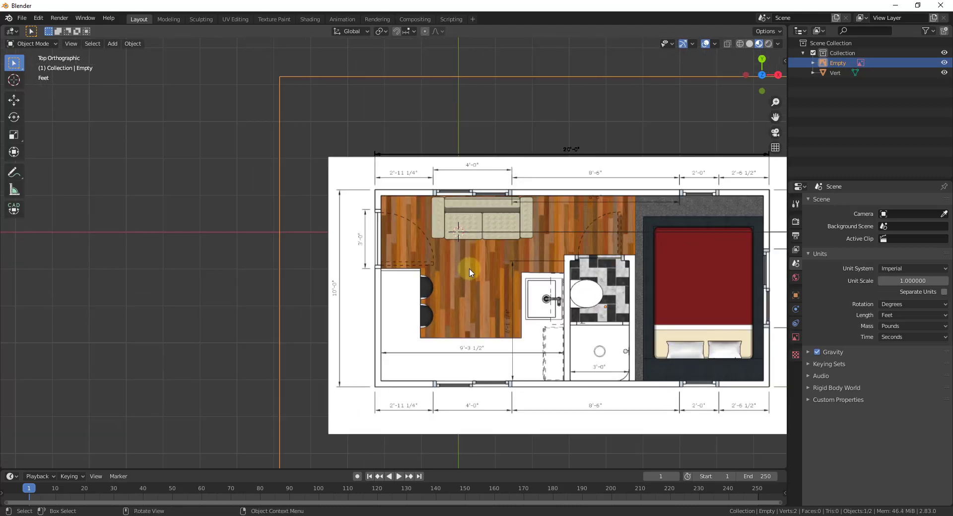
scroll(470, 273, "down", 2)
scroll(452, 234, "up", 7)
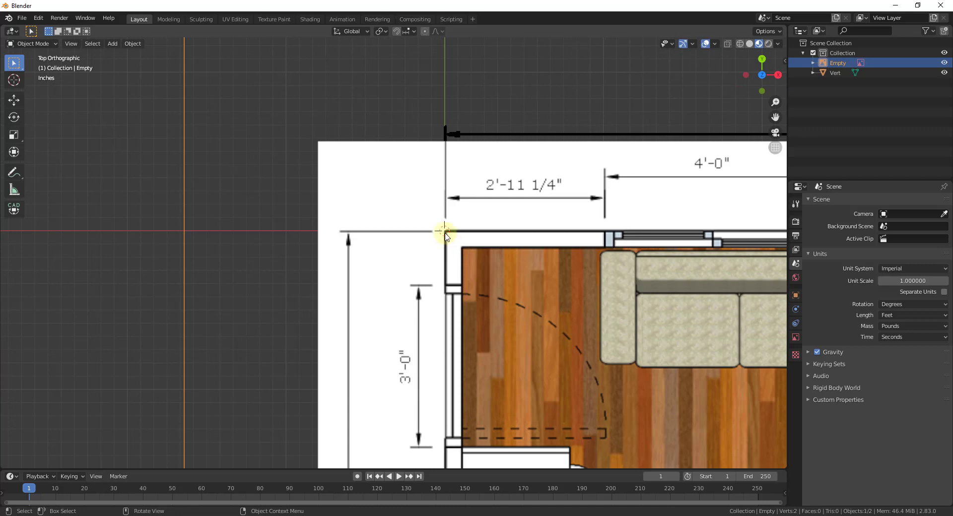
Step: Bring up the pivot point choices and dismiss them without changing anything
scroll(445, 234, "down", 8)
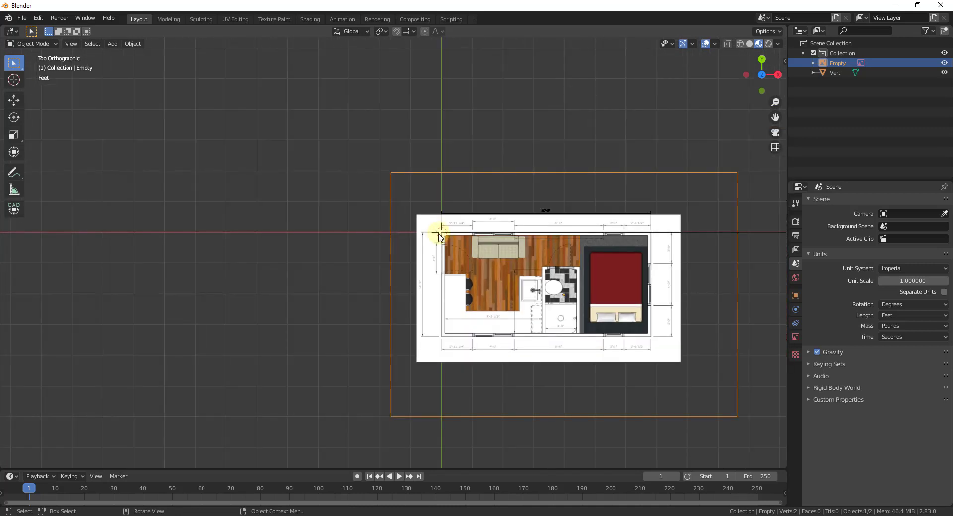
key("period")
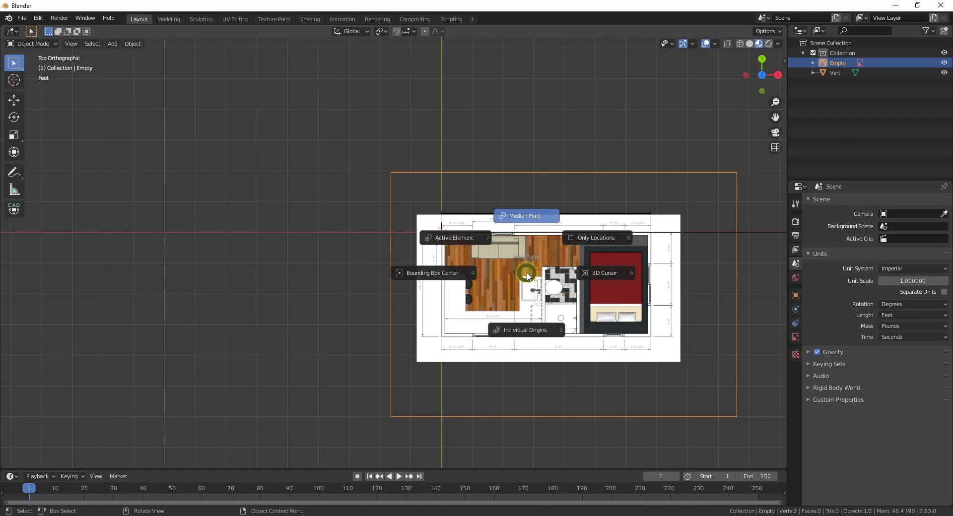
left_click(527, 276)
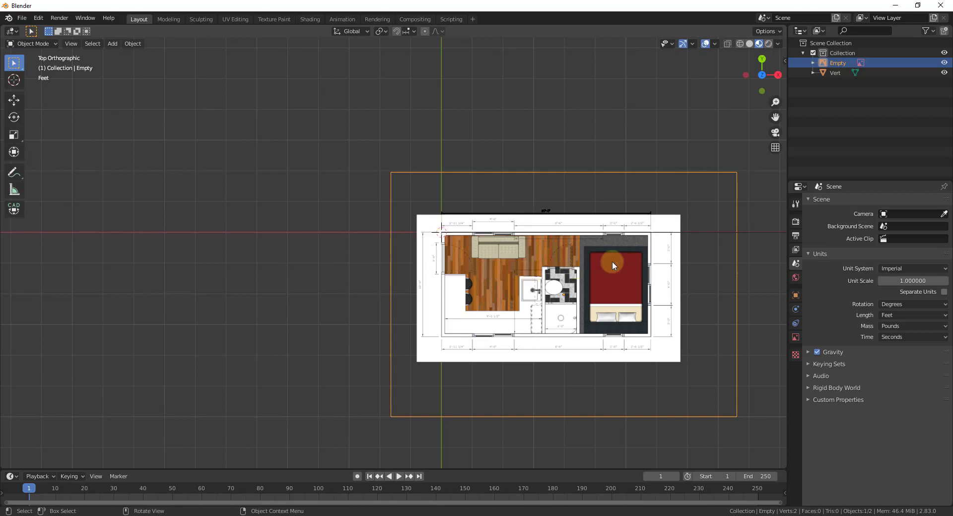
Step: Check the keystroke display settings in the sidebar, hide the sidebar, and reopen the pivot choices
key("n")
left_click(781, 124)
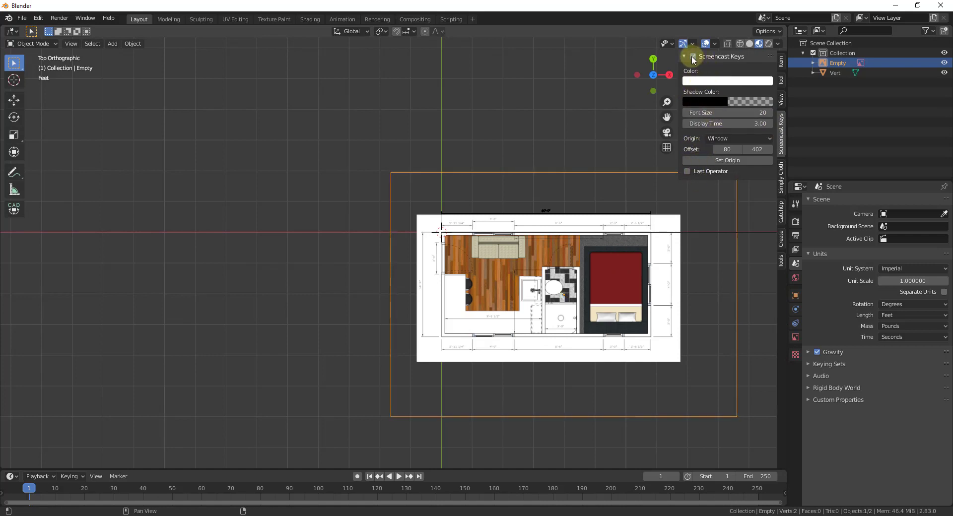
key("n")
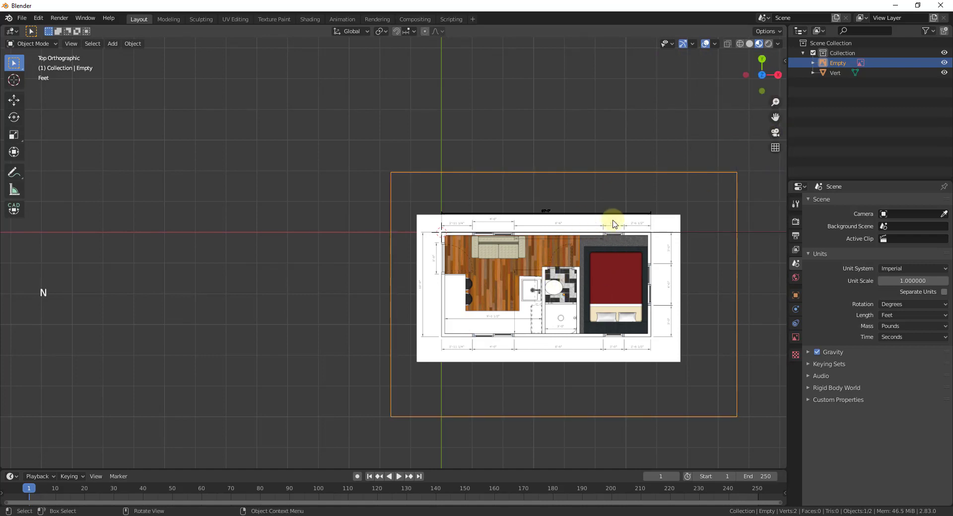
scroll(541, 243, "up", 2)
key("period")
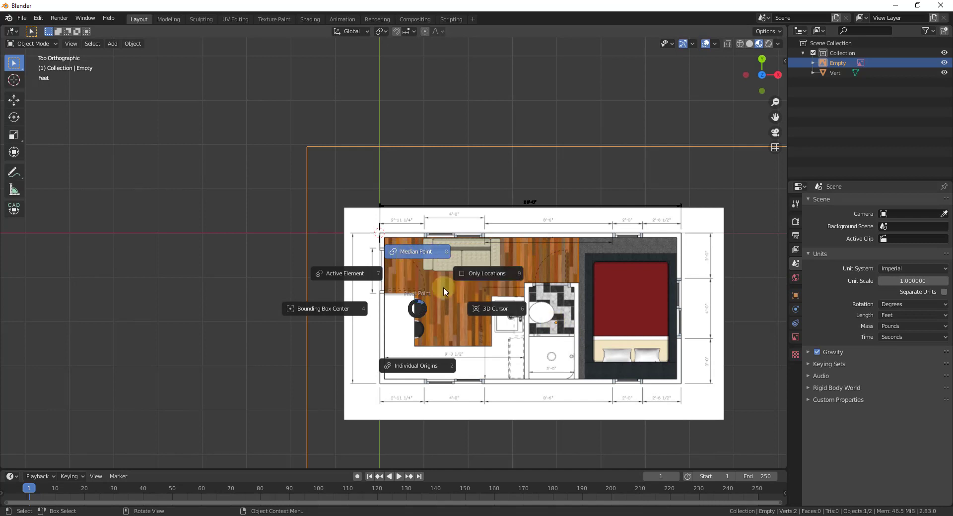
Step: Set the transform pivot point to 3D Cursor
left_click(501, 311)
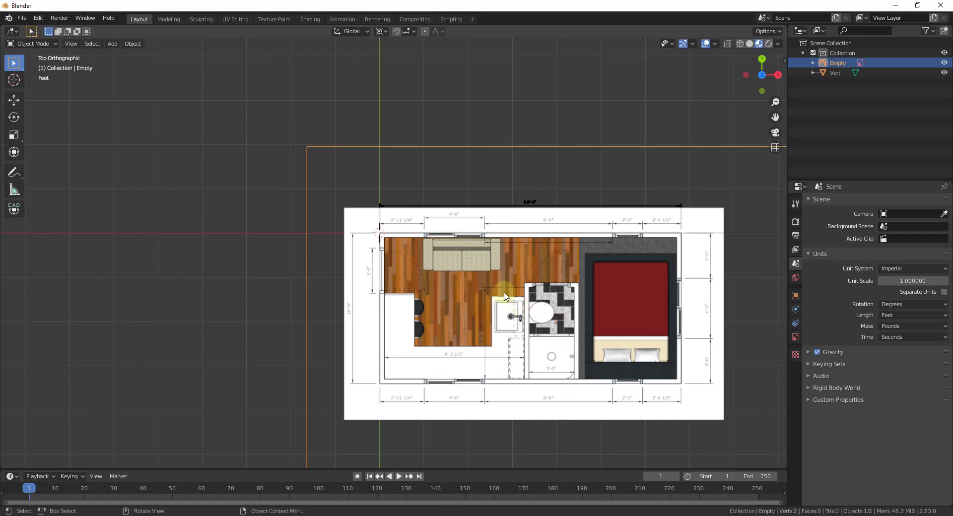
scroll(377, 236, "up", 6)
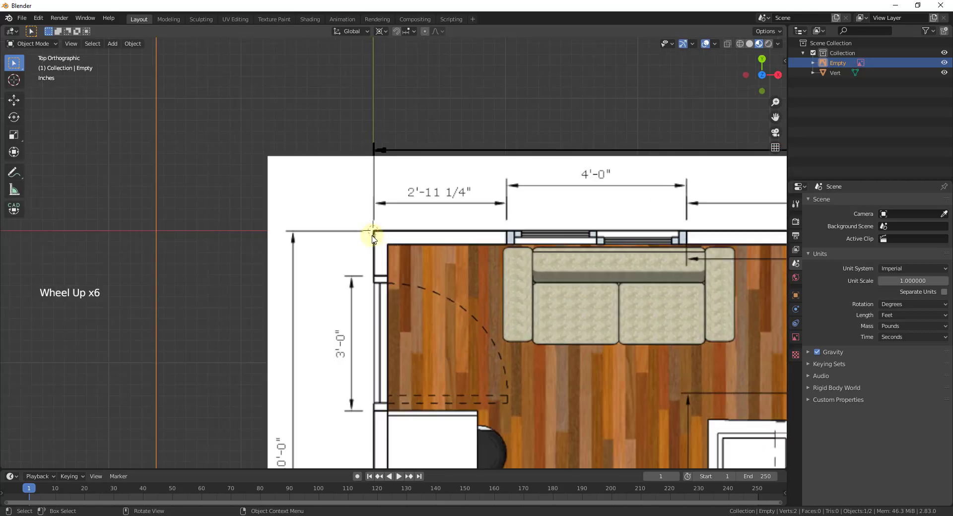
scroll(377, 236, "up", 6)
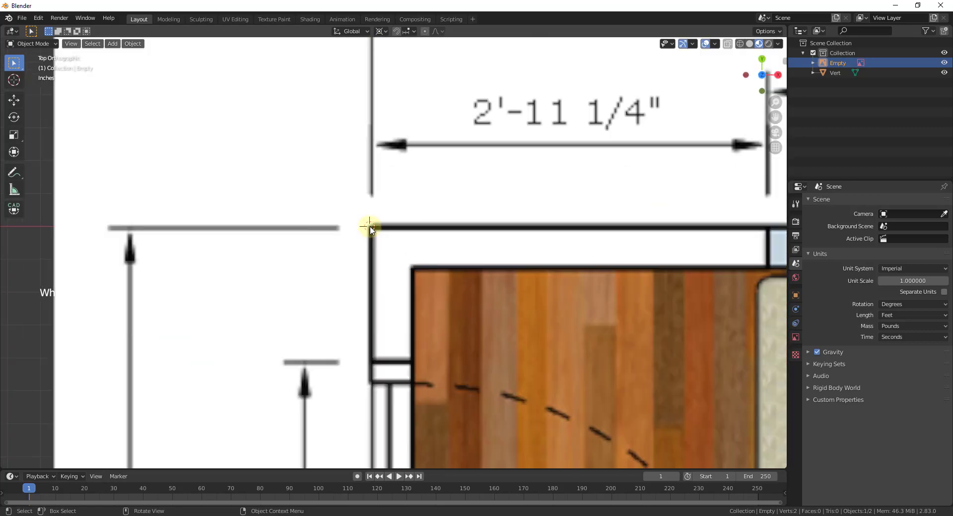
scroll(370, 228, "down", 15)
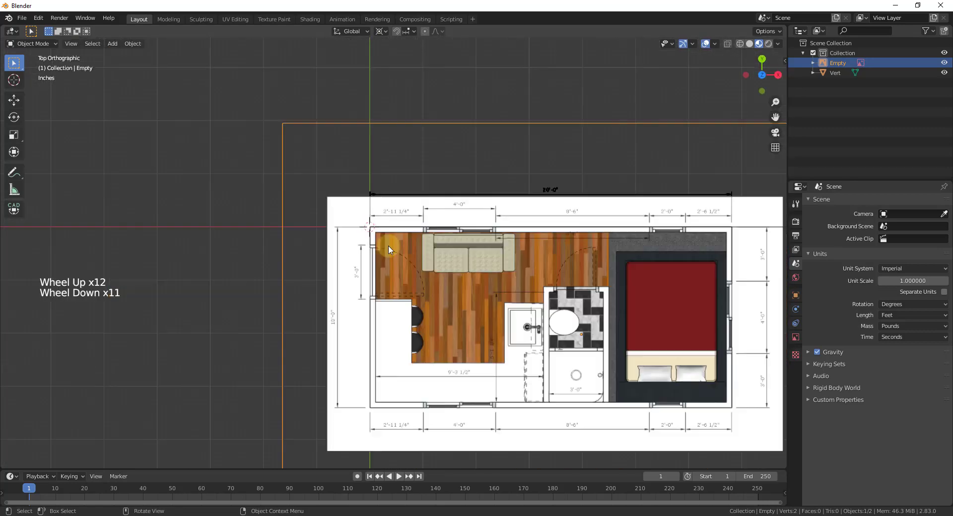
Step: Scale the floor-plan image up to 1.607 around its top-left corner and compare it against the grid
key("s")
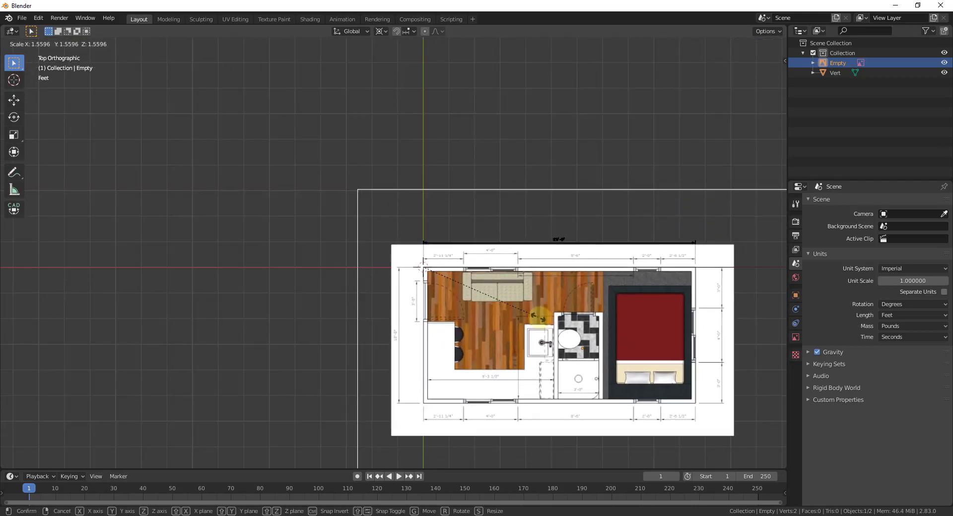
left_click(546, 323)
scroll(535, 284, "down", 4)
scroll(535, 283, "up", 3)
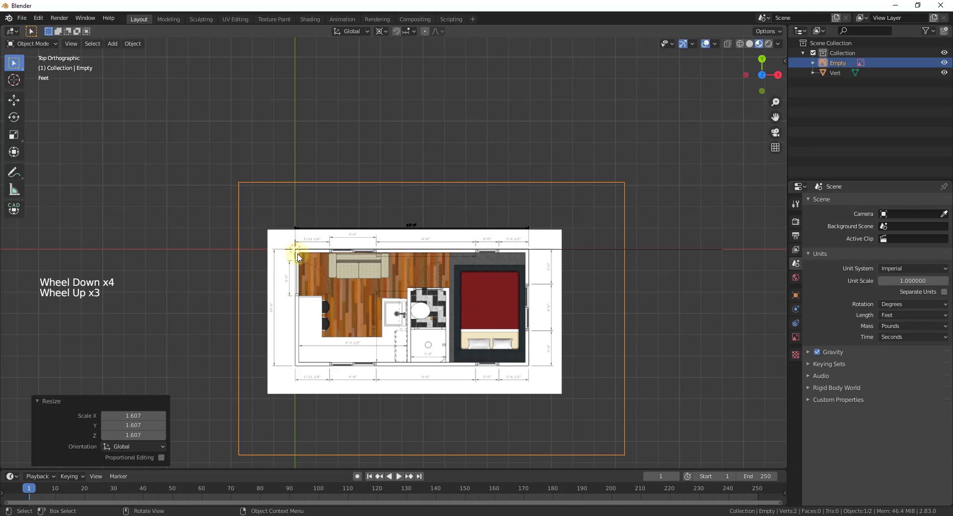
scroll(297, 254, "up", 12)
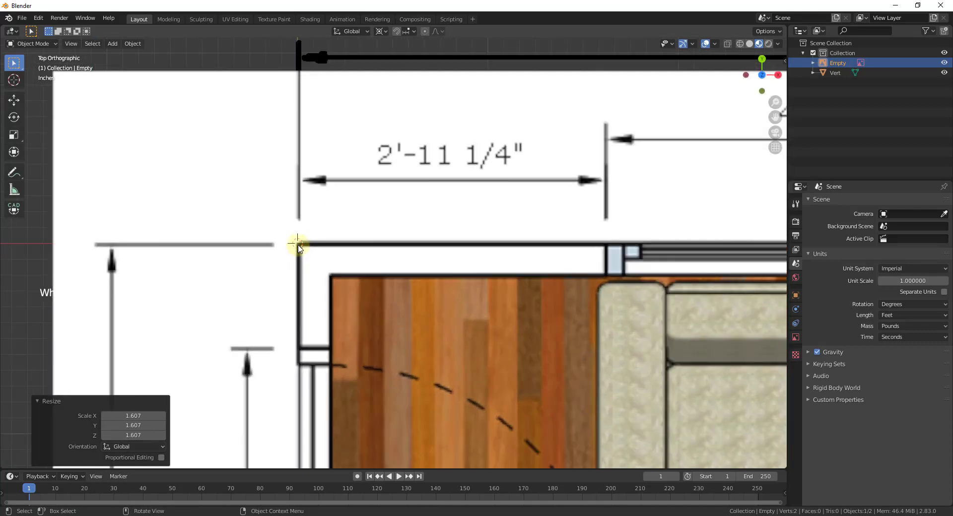
scroll(298, 247, "down", 10)
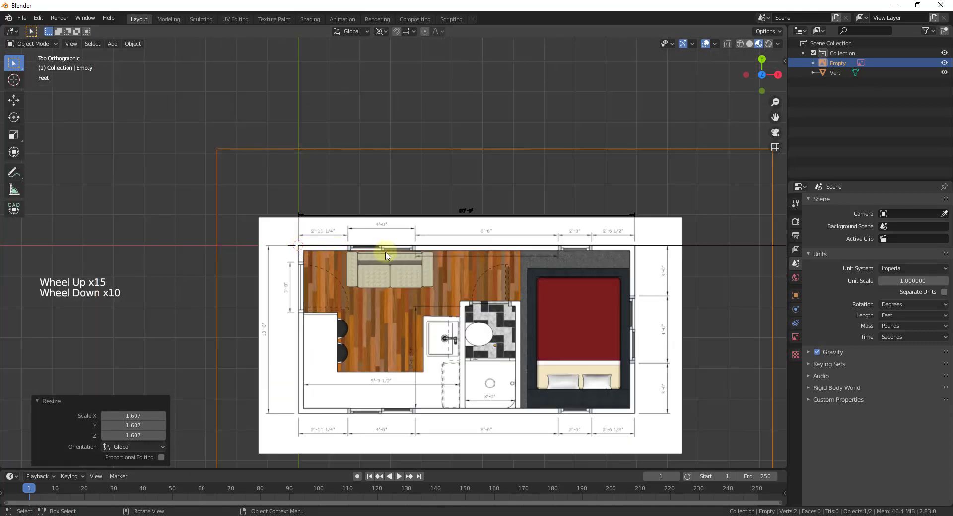
scroll(657, 292, "down", 4)
scroll(728, 253, "up", 2)
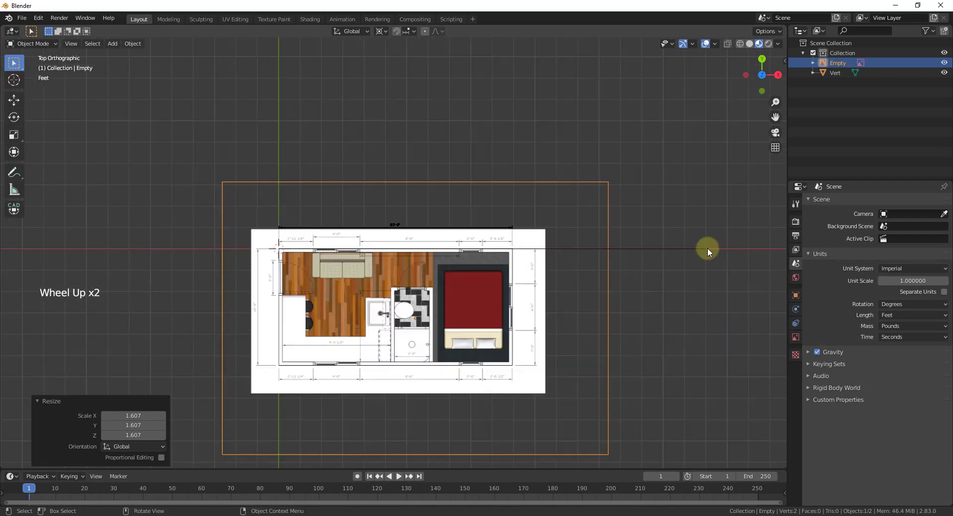
scroll(615, 270, "down", 3)
scroll(523, 294, "up", 2)
Step: Refine the image scale to 1.826 so the 20'-0" line spans 20 feet, leaving a later pass unchanged
key("s")
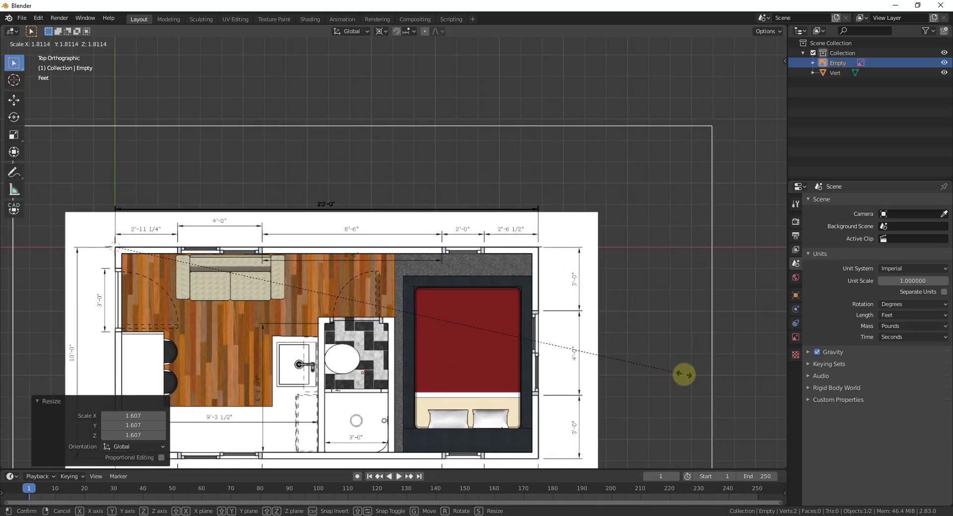
left_click(685, 375)
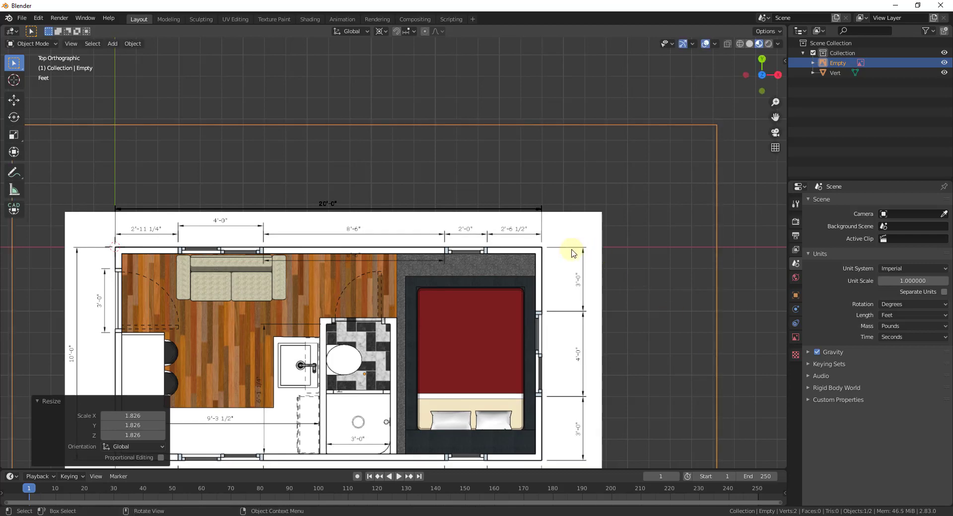
scroll(569, 253, "up", 14)
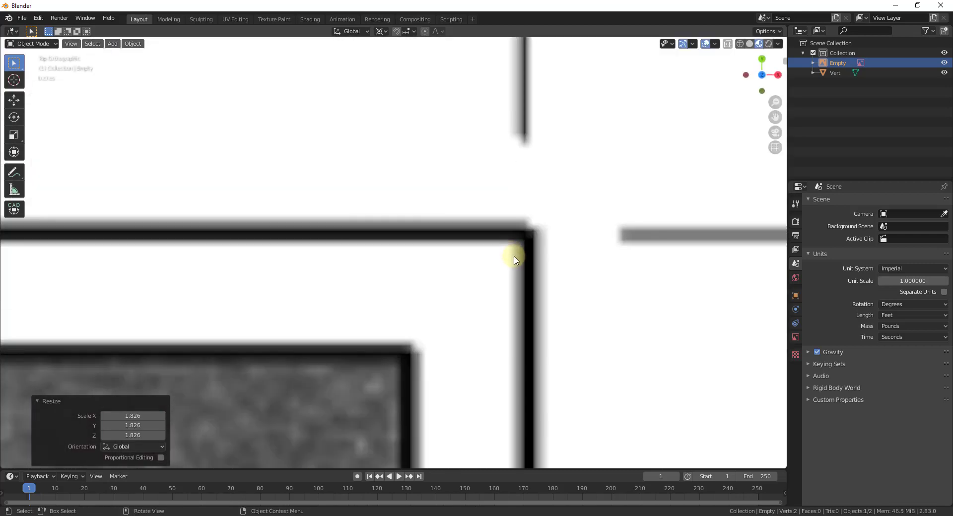
scroll(532, 238, "up", 13)
key("s")
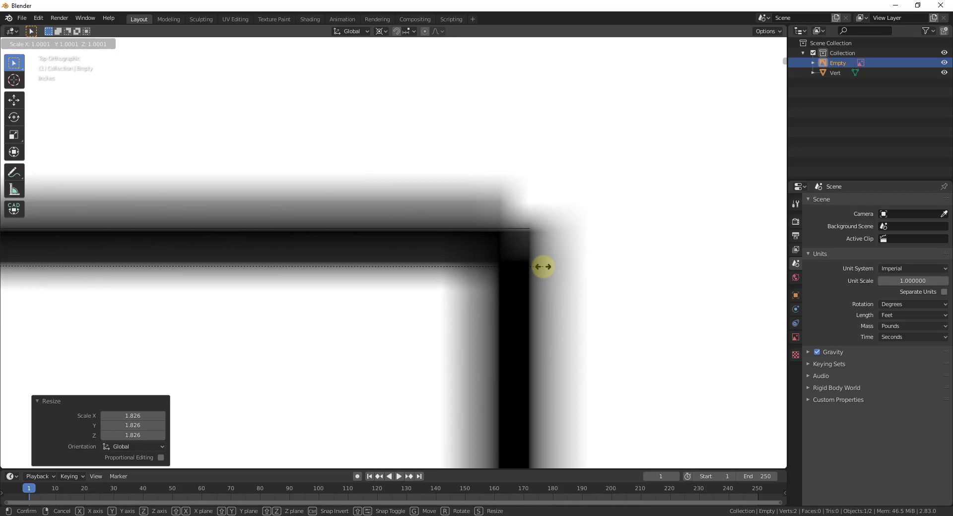
left_click(543, 267)
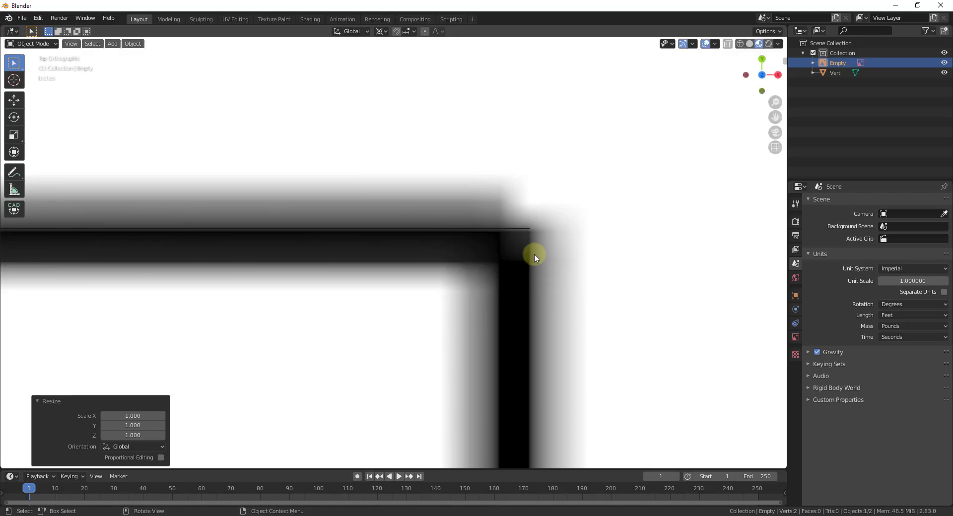
scroll(534, 233, "down", 20)
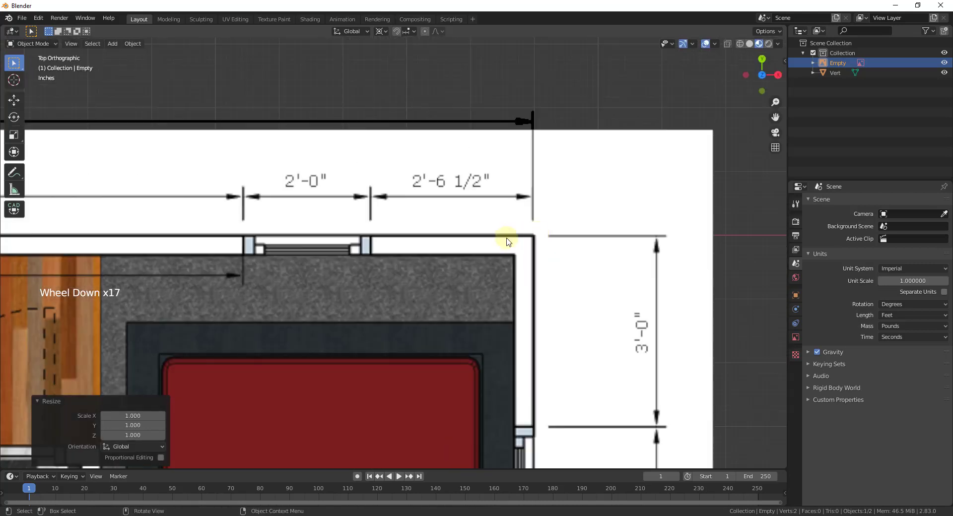
scroll(224, 238, "up", 4)
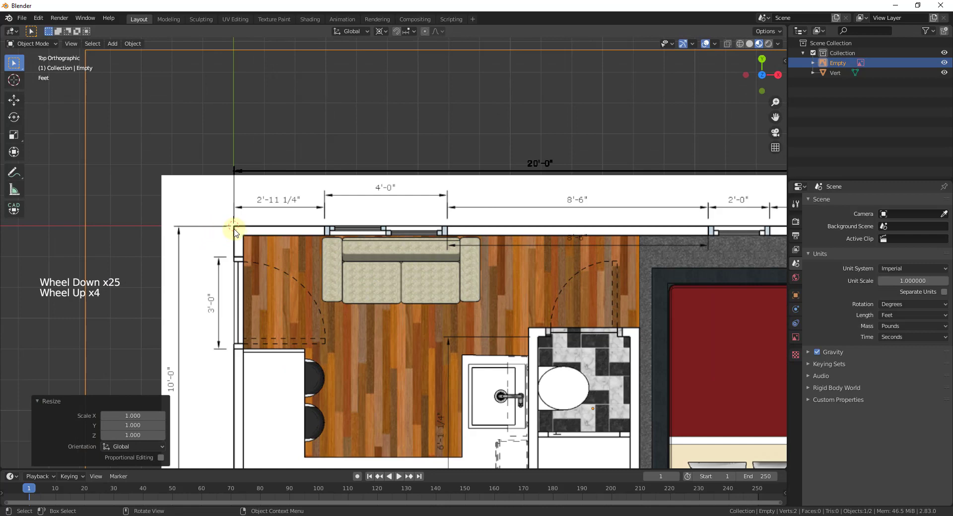
scroll(235, 231, "down", 3)
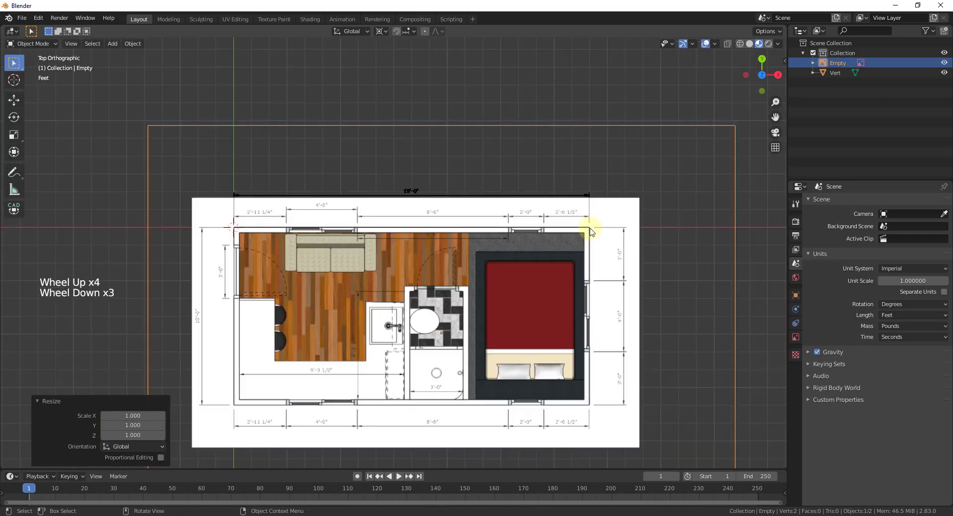
scroll(262, 219, "down", 3)
scroll(347, 188, "up", 3)
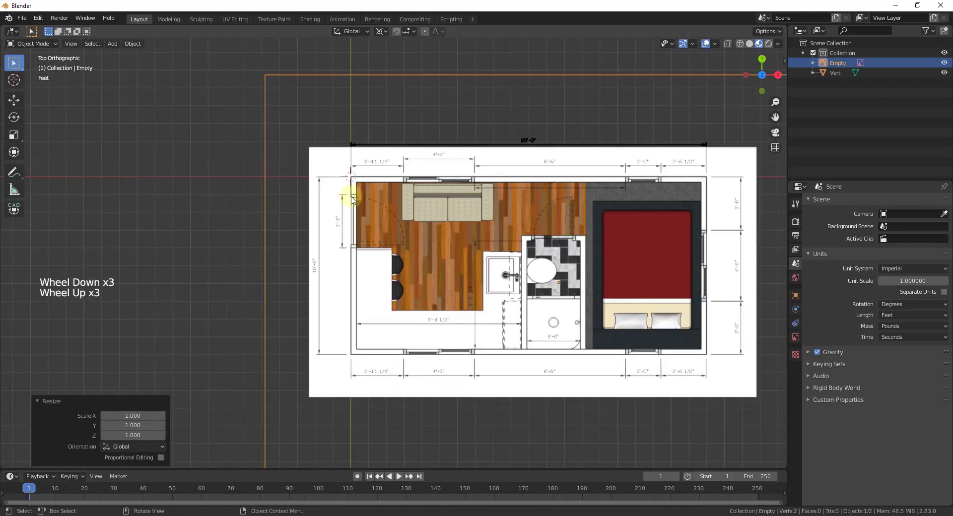
Step: Measure the left wall from top-left to bottom-left corner, reading about 9.99 feet
left_click(14, 190)
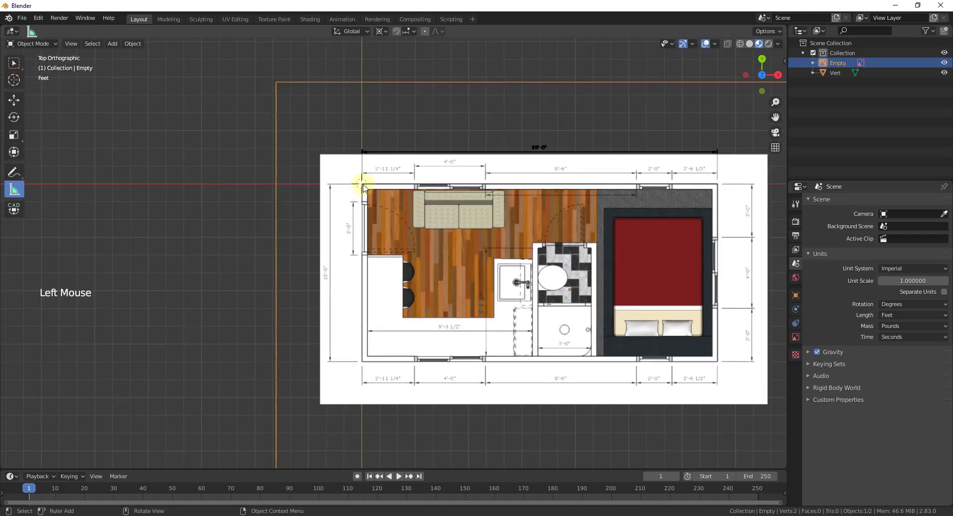
left_click(14, 190)
left_click_drag(362, 187, 362, 365)
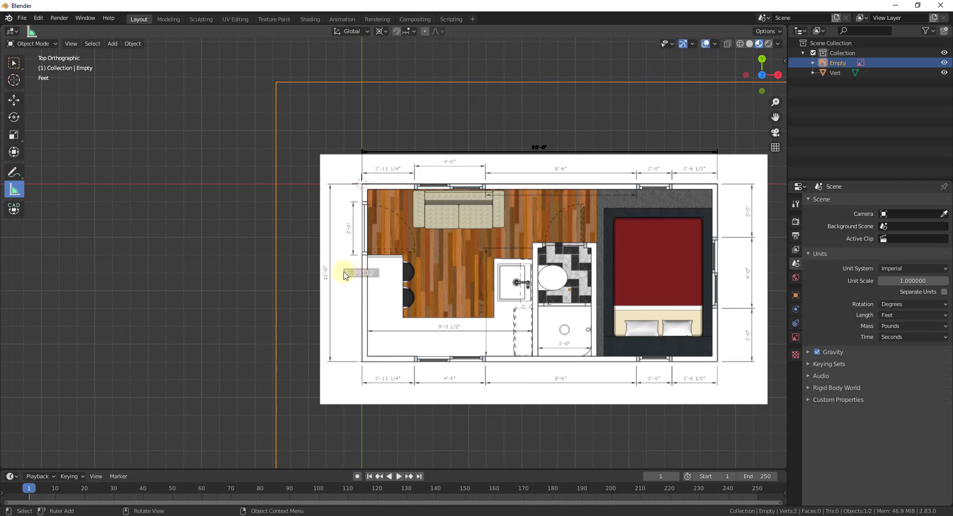
scroll(315, 270, "up", 8)
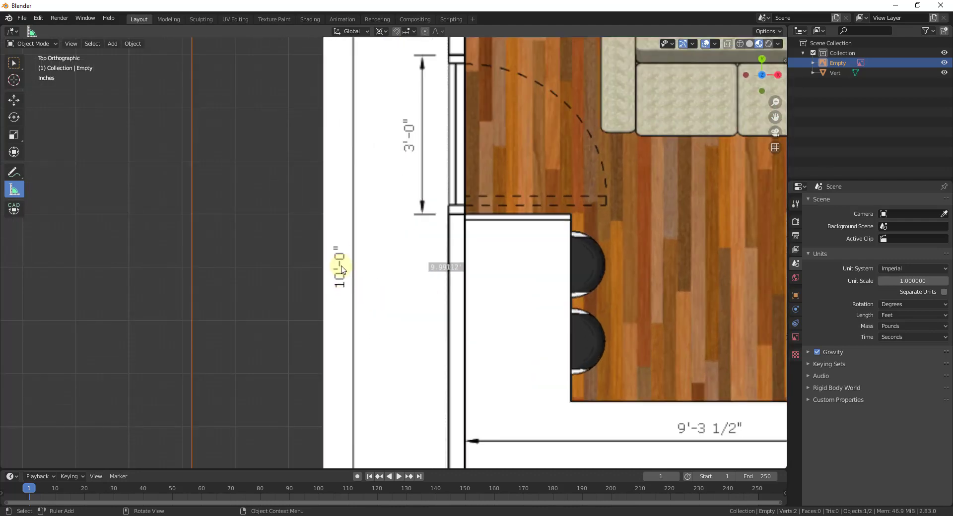
scroll(362, 274, "down", 8)
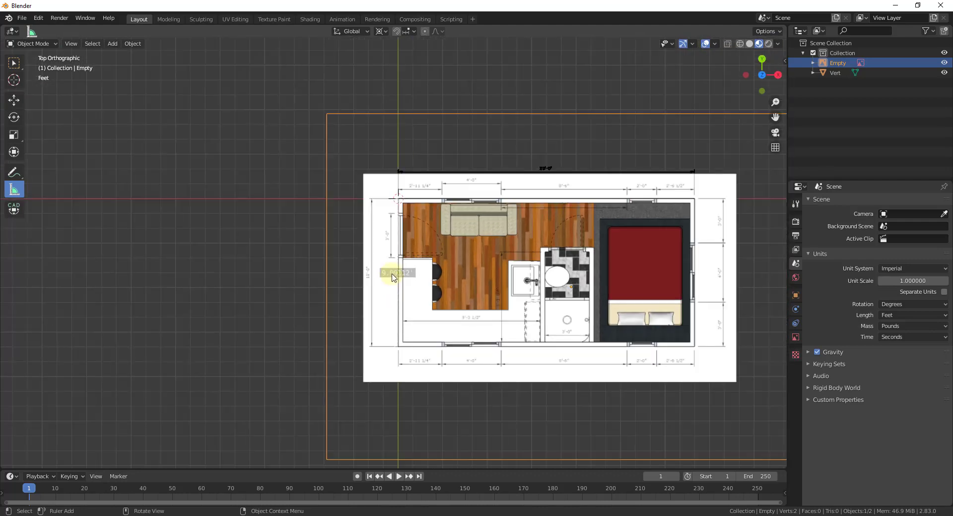
scroll(447, 270, "down", 1)
scroll(497, 260, "up", 2)
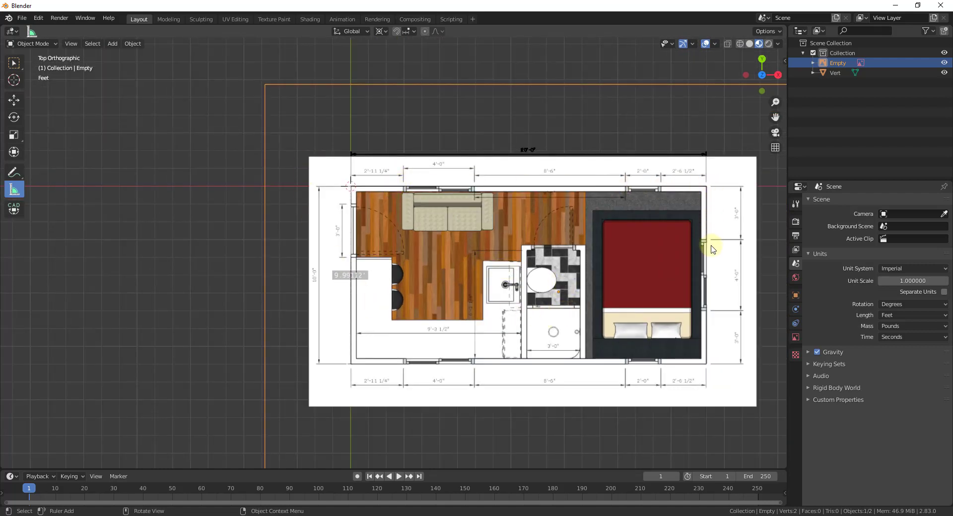
scroll(425, 218, "up", 1)
scroll(341, 255, "down", 1)
scroll(474, 305, "down", 1)
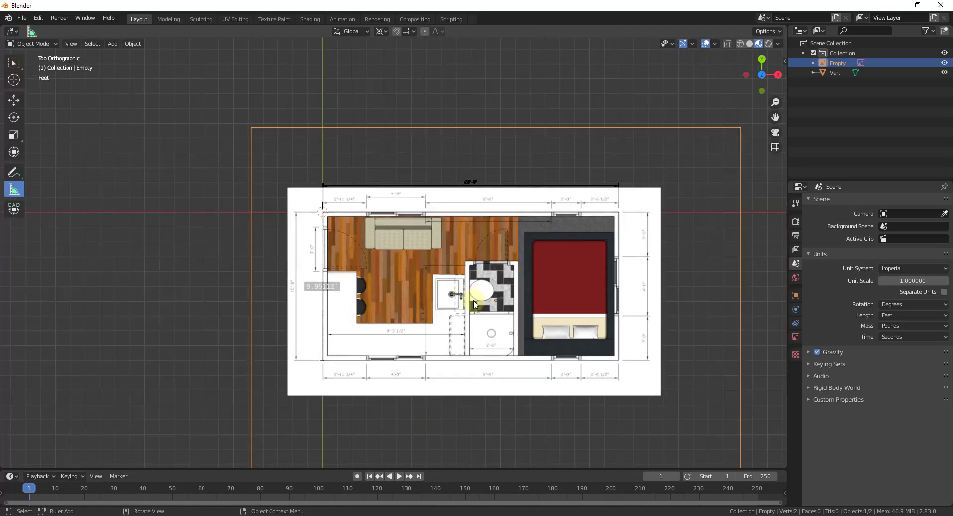